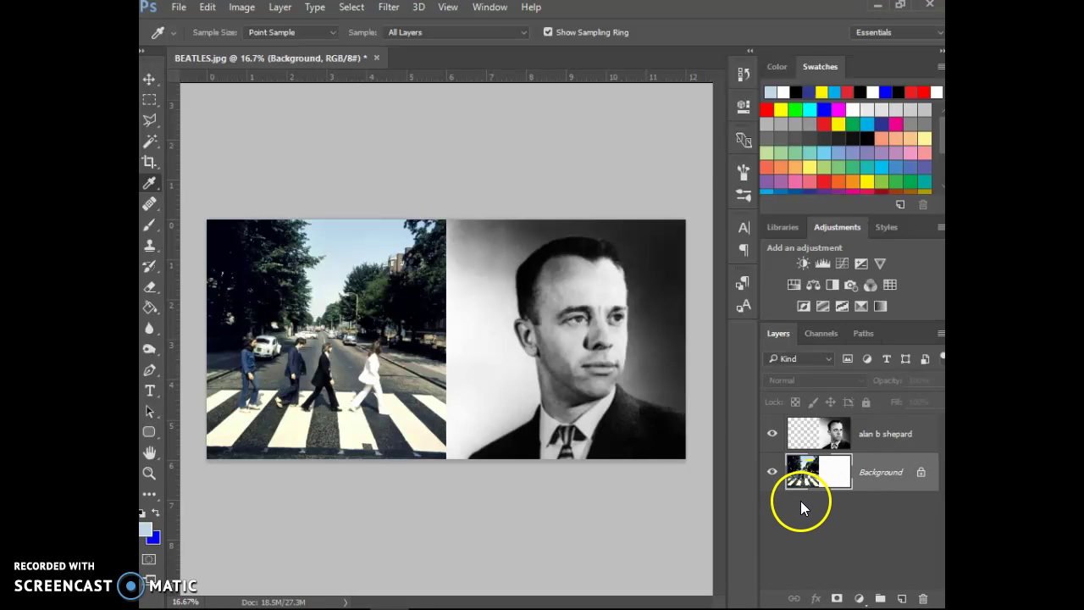
Step: Duplicate the Background layer and move the copy above the portrait layer
{"action": "key", "text": "ctrl+j"}
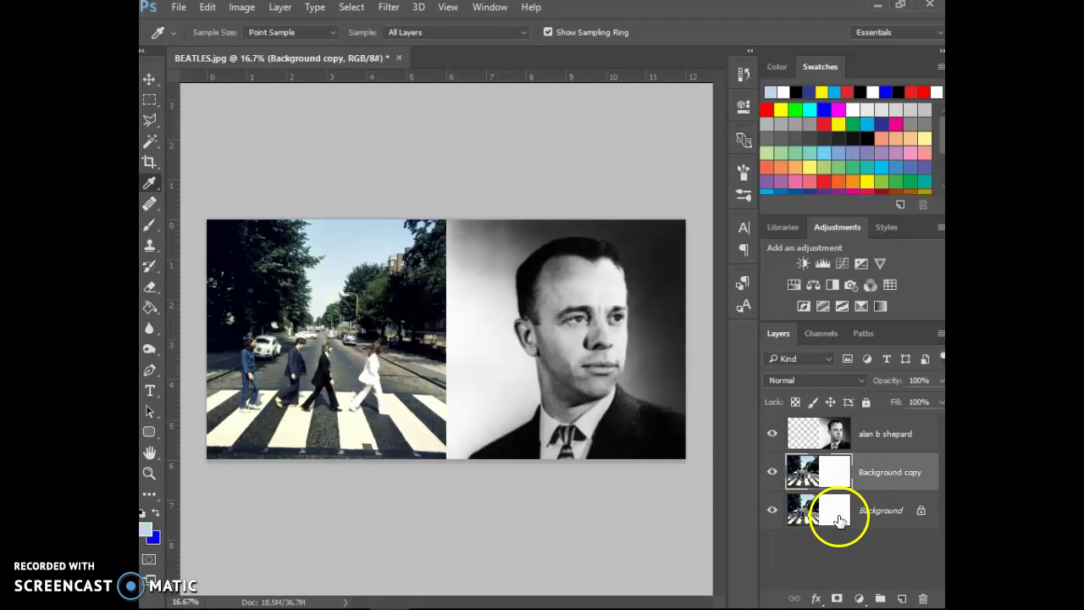
{"action": "left_click_drag", "start_coordinate": [836, 479], "coordinate": [835, 427]}
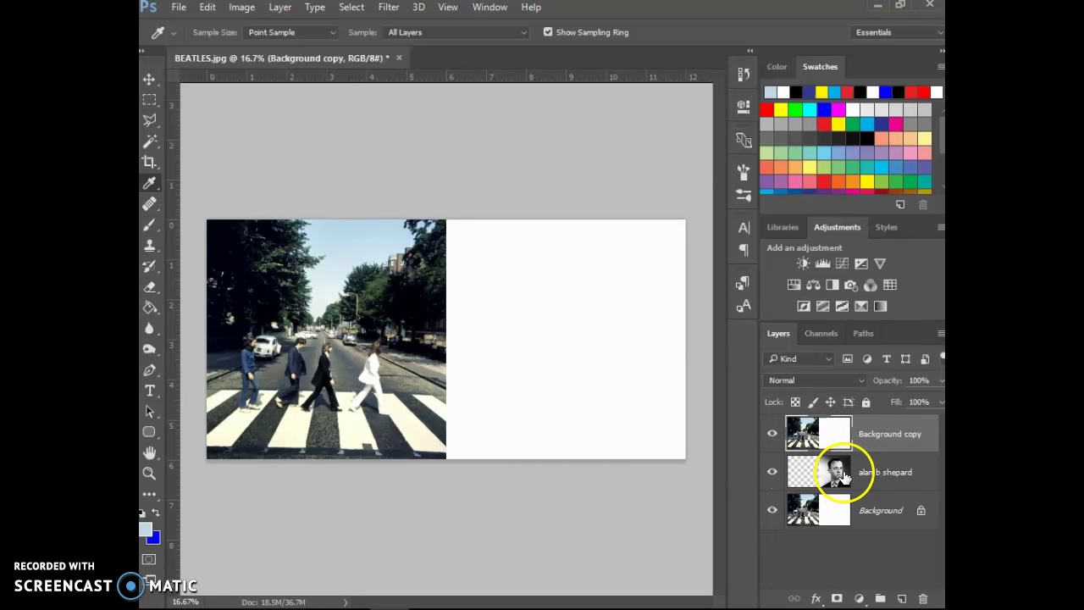
Step: Delete the white half of the Background copy layer using the Magic Wand at tolerance 10, and clear the selection
{"action": "left_click", "coordinate": [151, 143]}
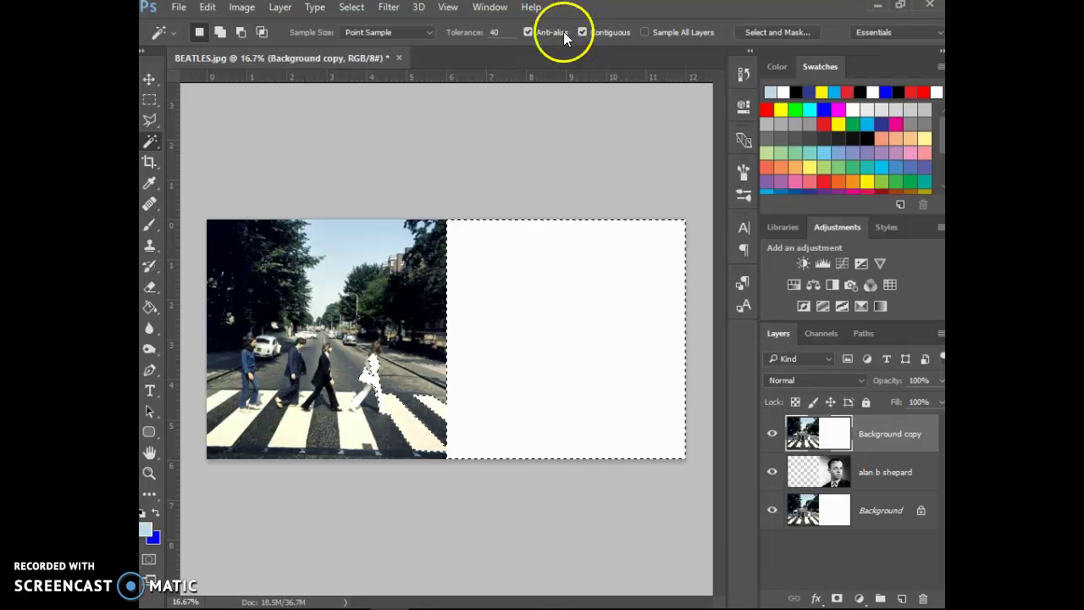
{"action": "left_click", "coordinate": [494, 32]}
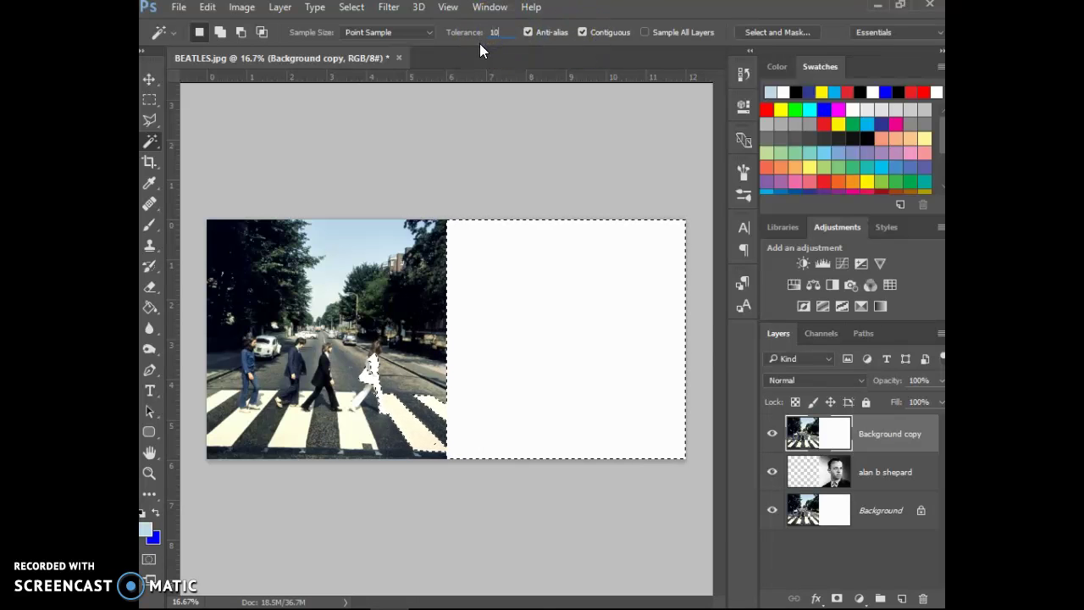
{"action": "type", "text": "10"}
{"action": "left_click", "coordinate": [533, 342]}
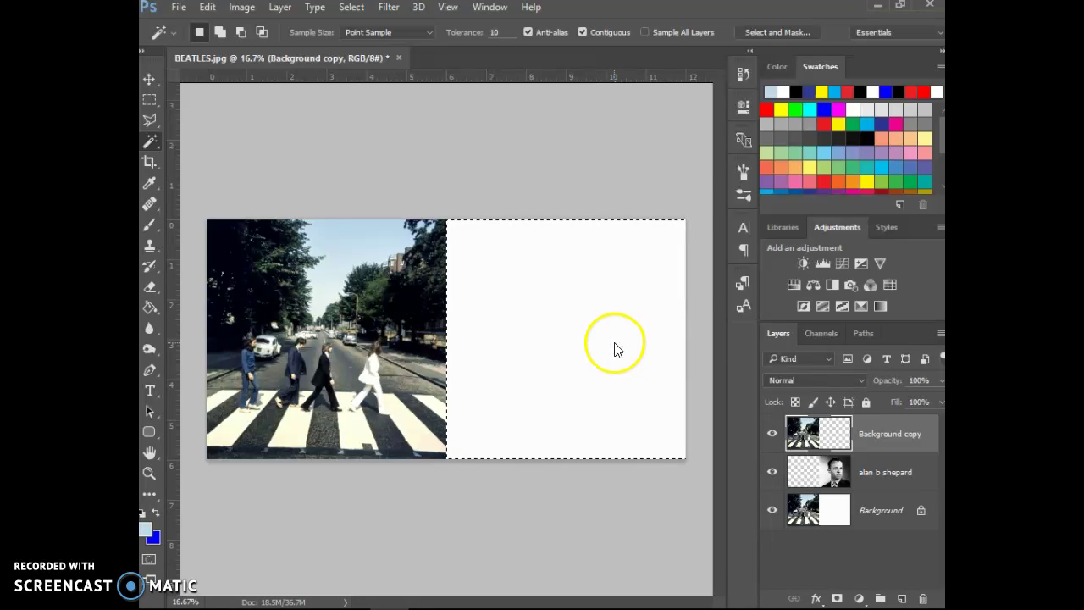
{"action": "key", "text": "Delete"}
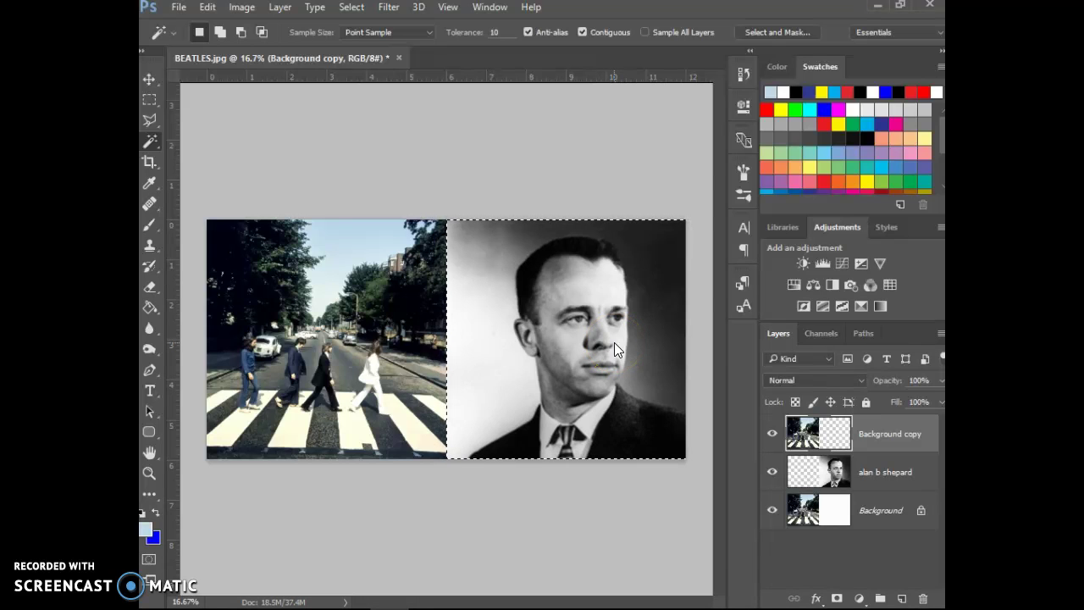
{"action": "left_click", "coordinate": [253, 43]}
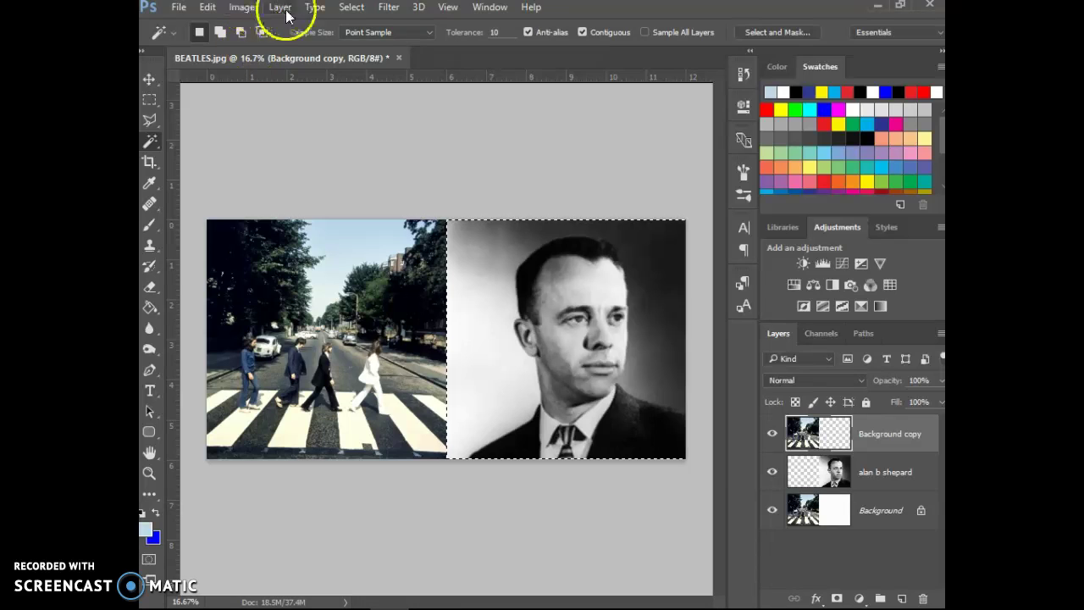
{"action": "left_click", "coordinate": [349, 7]}
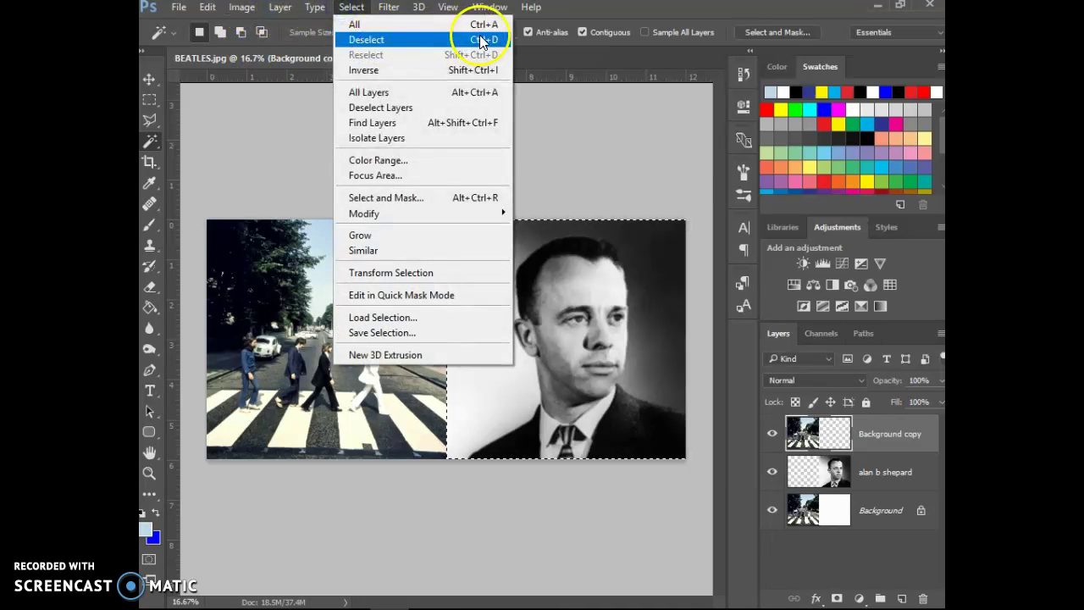
{"action": "left_click", "coordinate": [481, 40]}
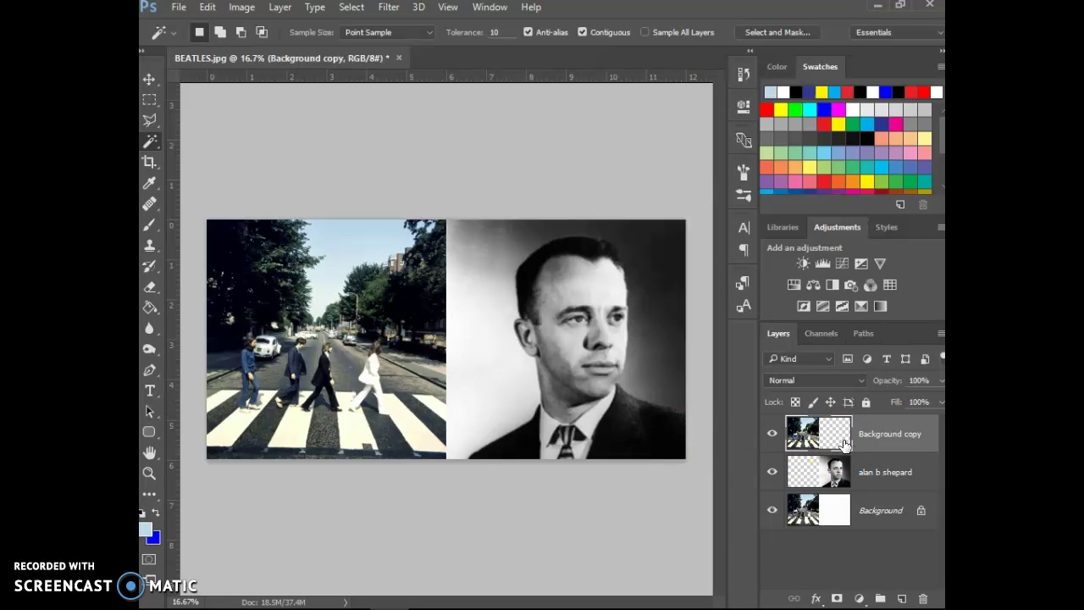
Step: Add a Drop Shadow effect to the Background copy layer and show its settings, keeping the seam between the photos in view
{"action": "double_click", "coordinate": [885, 451]}
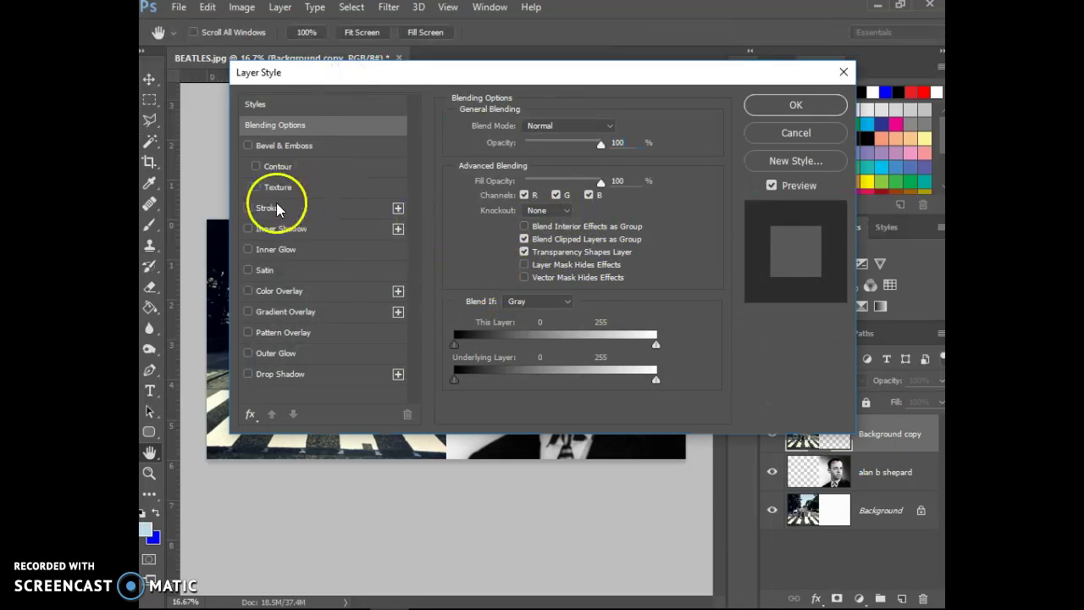
{"action": "left_click_drag", "start_coordinate": [278, 76], "coordinate": [277, 307]}
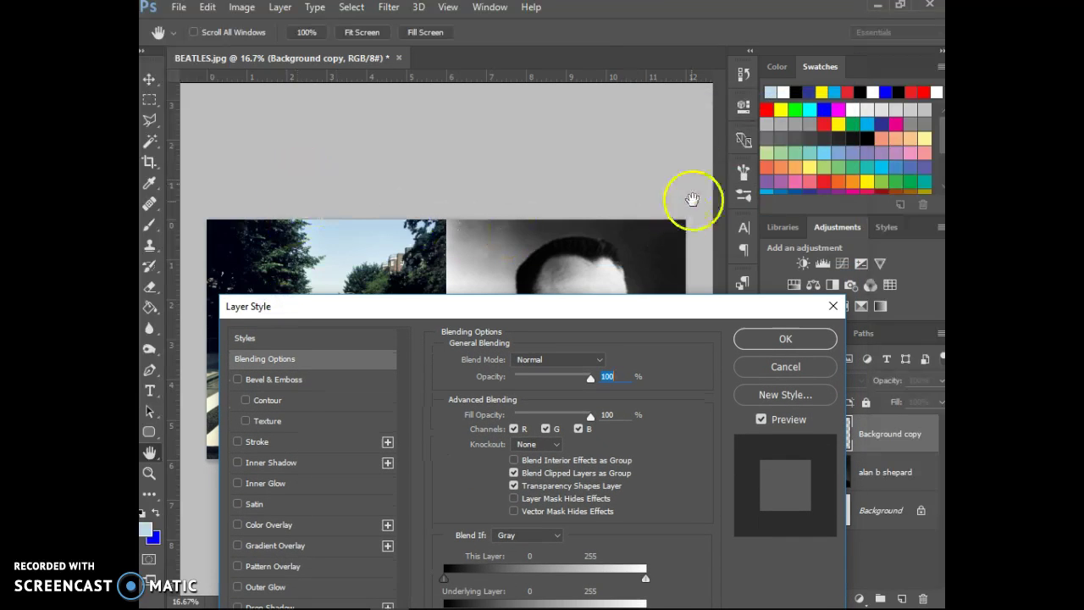
{"action": "left_click", "coordinate": [718, 113]}
{"action": "left_click", "coordinate": [627, 164]}
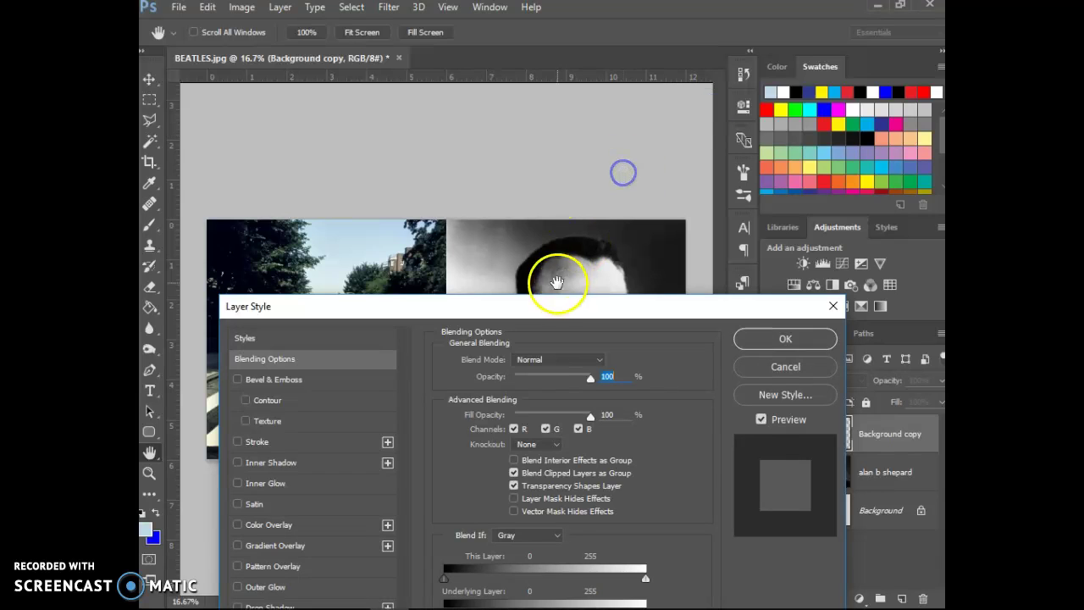
{"action": "left_click_drag", "start_coordinate": [553, 320], "coordinate": [551, 363]}
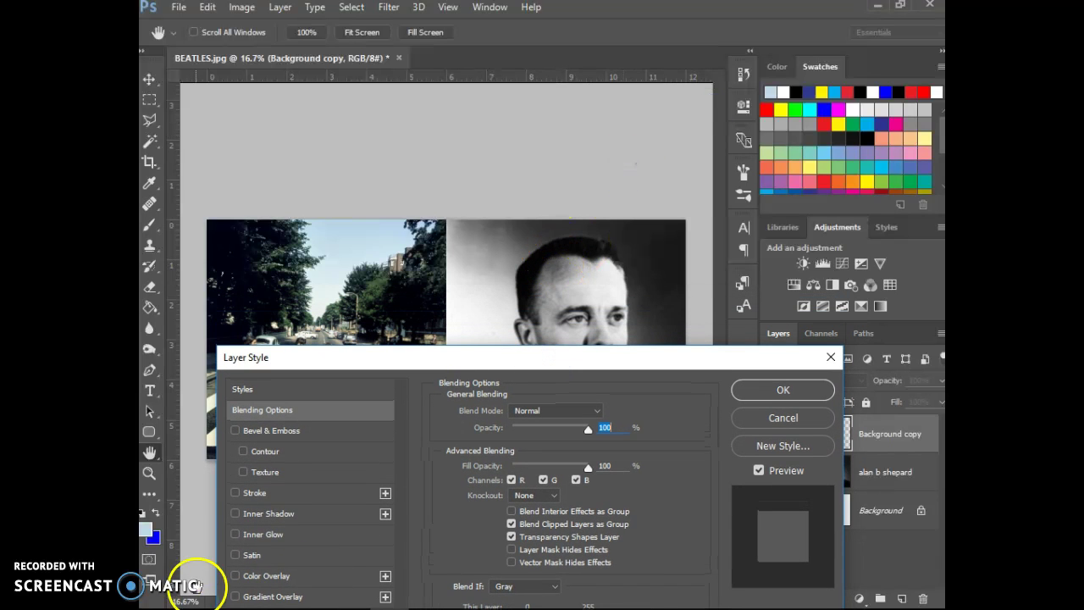
{"action": "left_click_drag", "start_coordinate": [327, 363], "coordinate": [327, 290]}
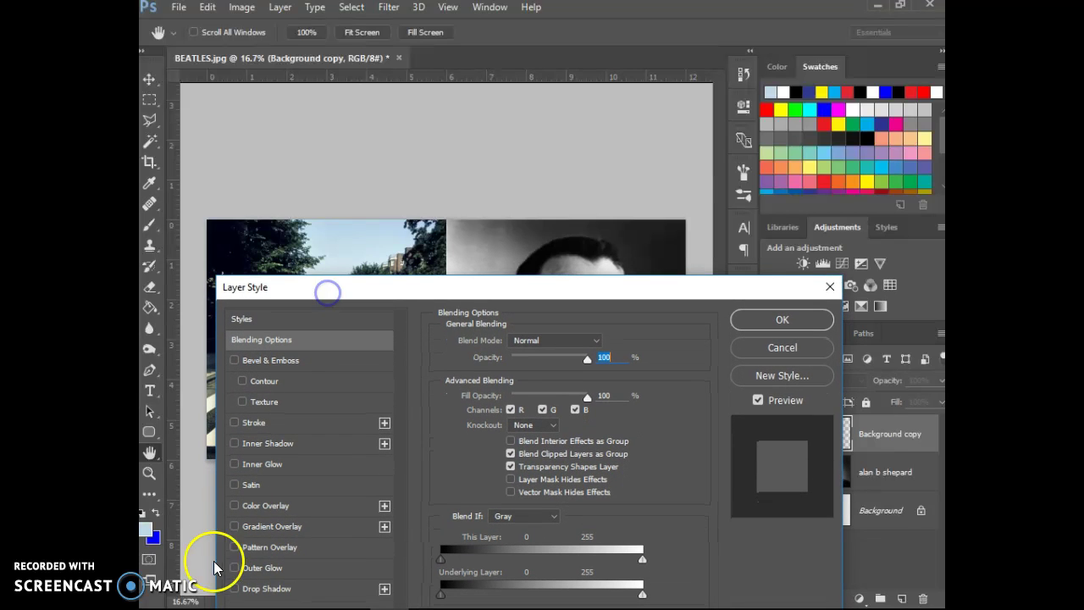
{"action": "left_click", "coordinate": [234, 588]}
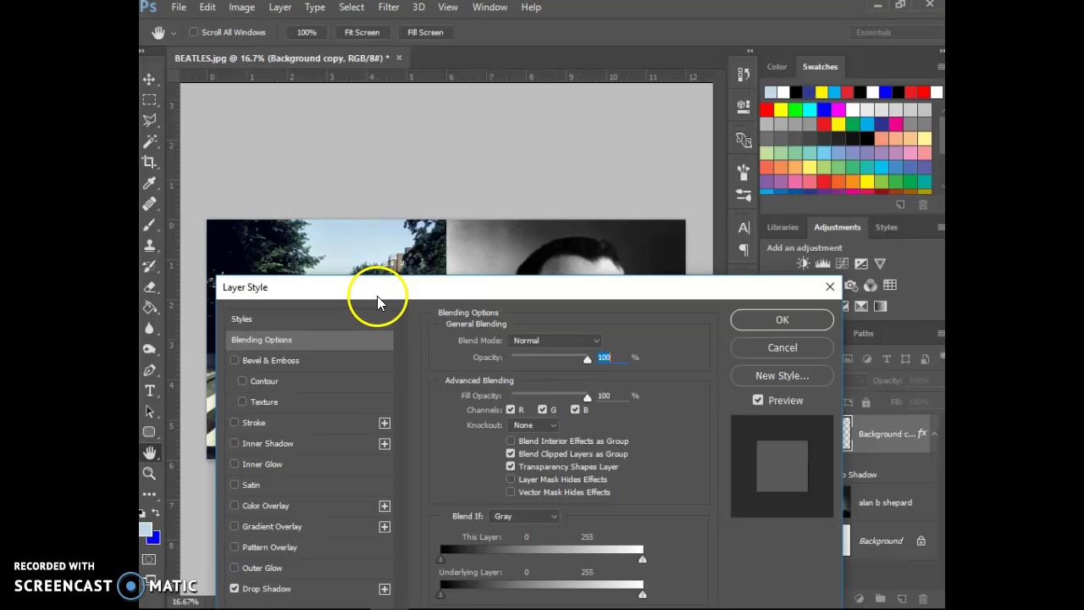
{"action": "left_click", "coordinate": [261, 593]}
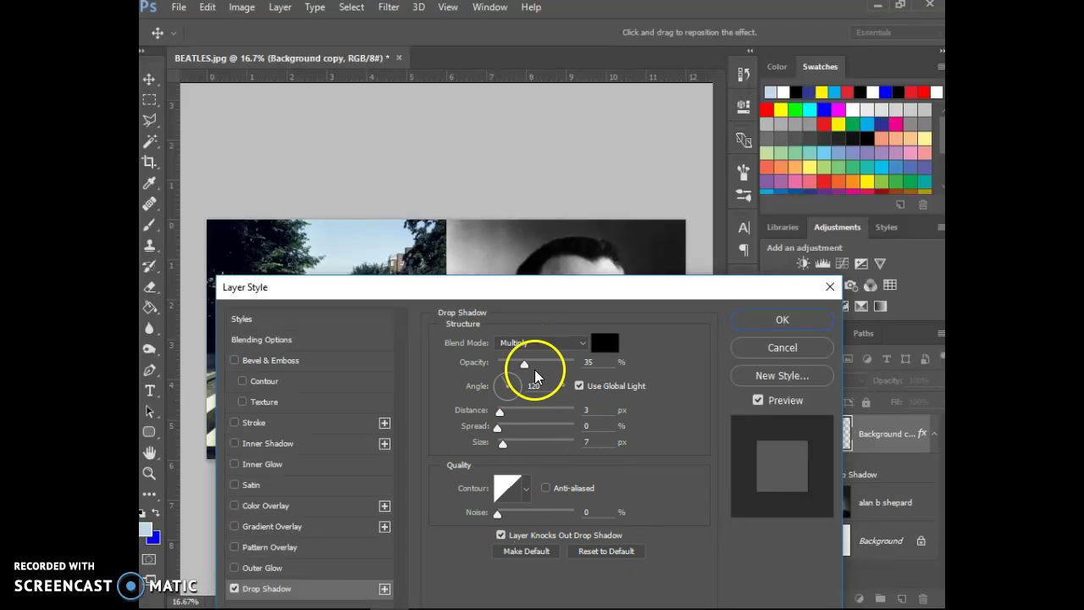
Step: Set the drop shadow to Normal blend mode, 69% opacity, 20 px distance, 32% spread and 65 px size, and apply it
{"action": "left_click_drag", "start_coordinate": [520, 368], "coordinate": [523, 370]}
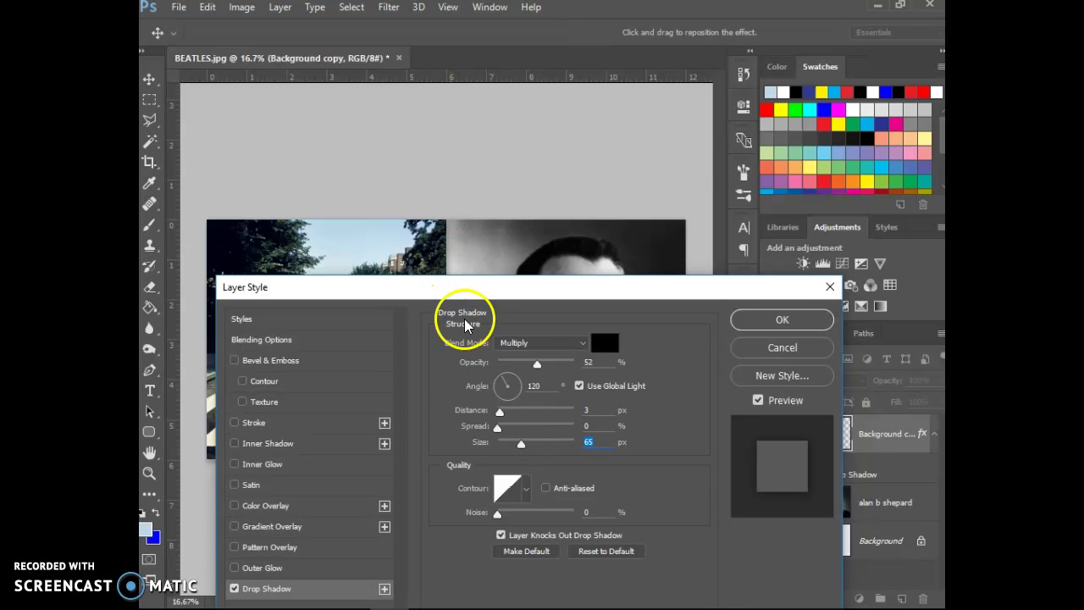
{"action": "left_click_drag", "start_coordinate": [537, 364], "coordinate": [547, 370]}
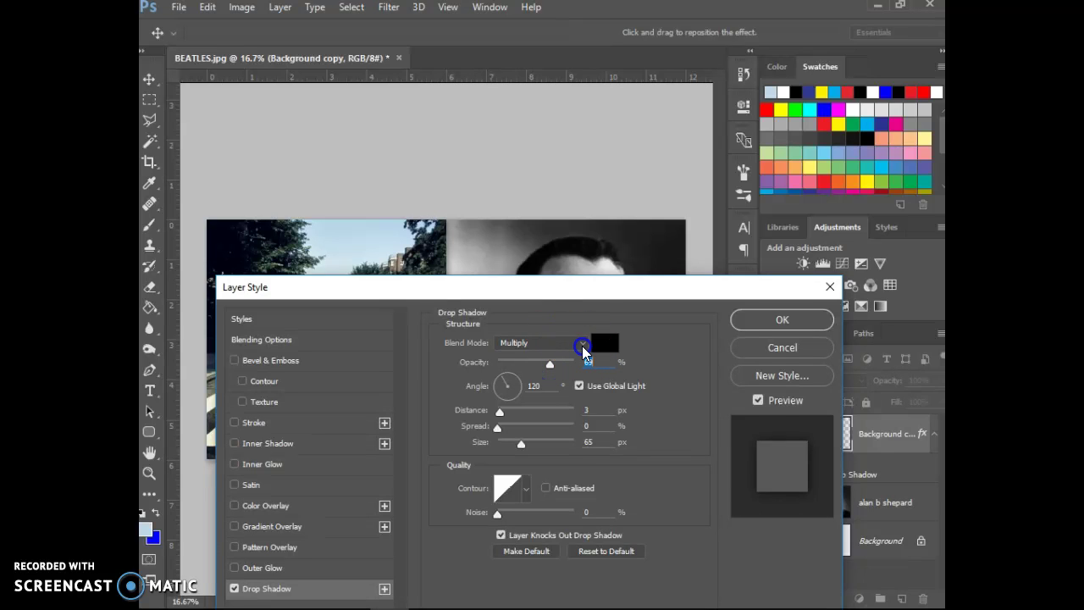
{"action": "left_click", "coordinate": [582, 344]}
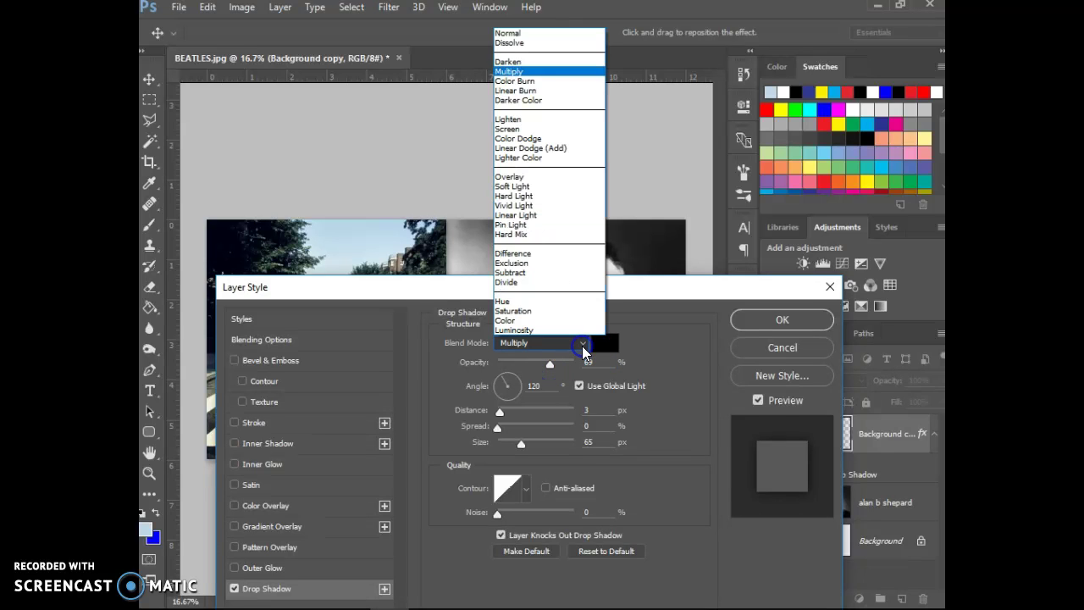
{"action": "left_click", "coordinate": [552, 34]}
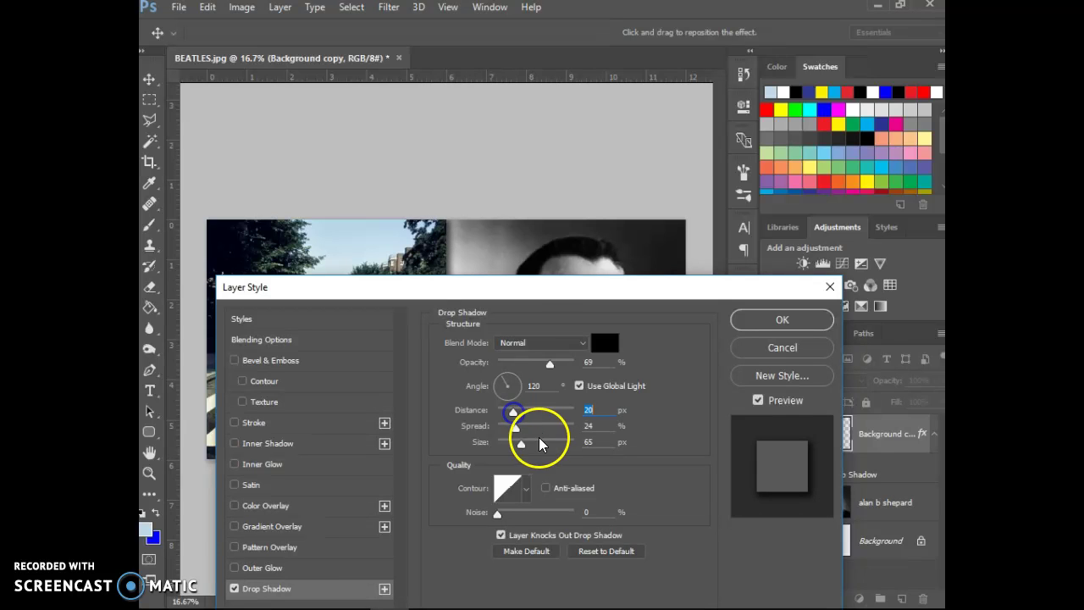
{"action": "left_click_drag", "start_coordinate": [491, 296], "coordinate": [477, 349]}
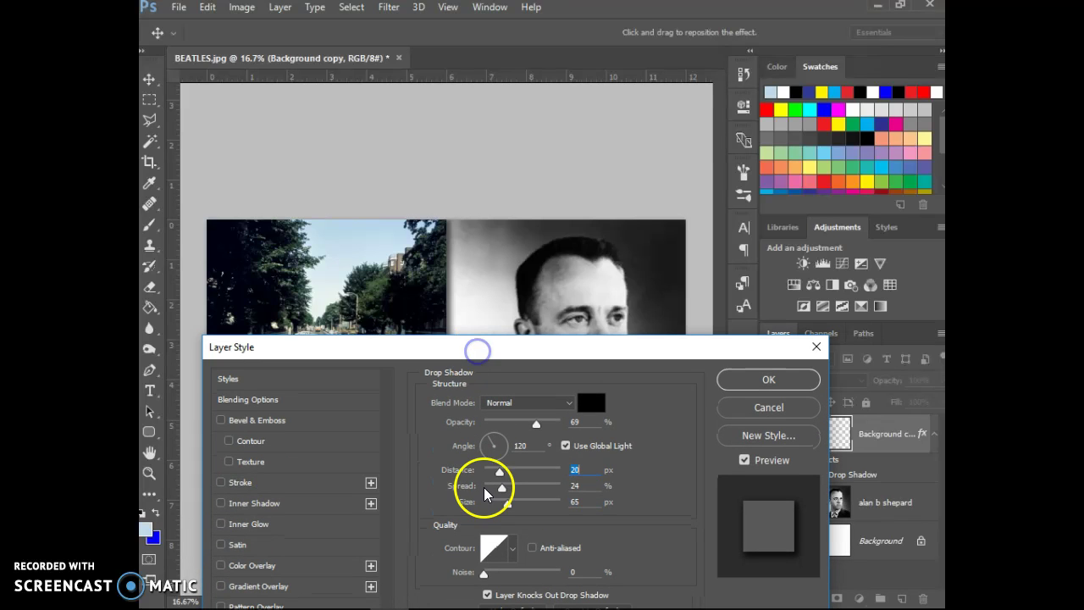
{"action": "left_click_drag", "start_coordinate": [504, 489], "coordinate": [575, 492]}
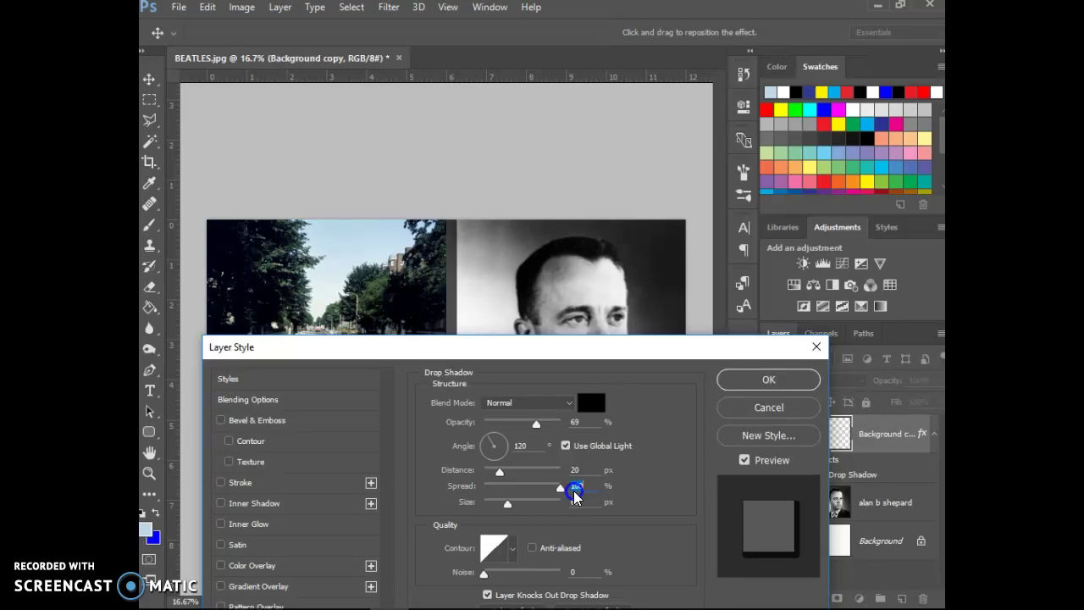
{"action": "left_click_drag", "start_coordinate": [575, 494], "coordinate": [509, 489]}
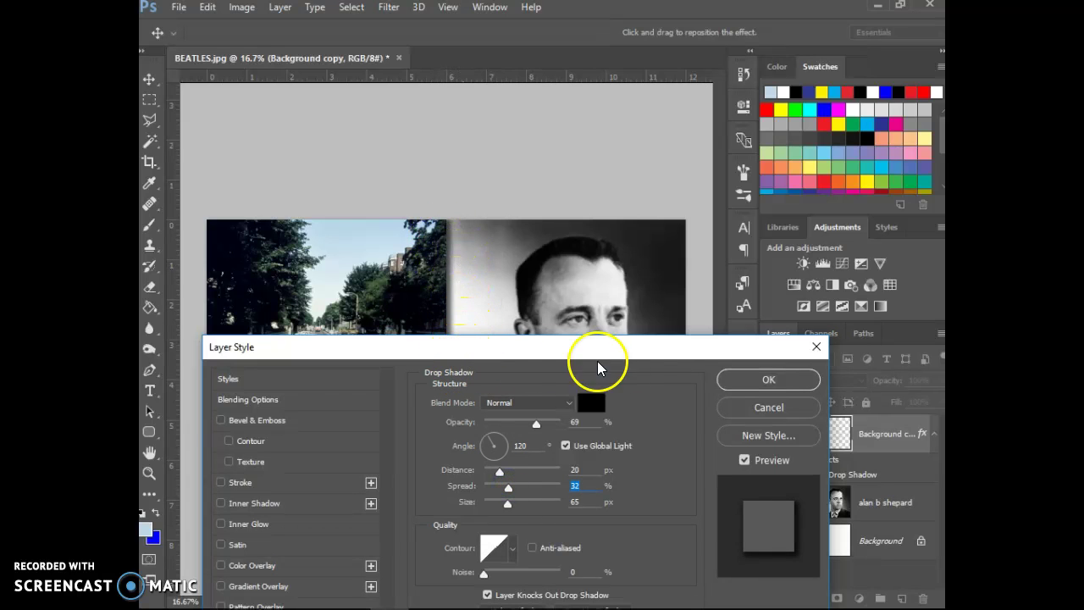
{"action": "left_click", "coordinate": [745, 381]}
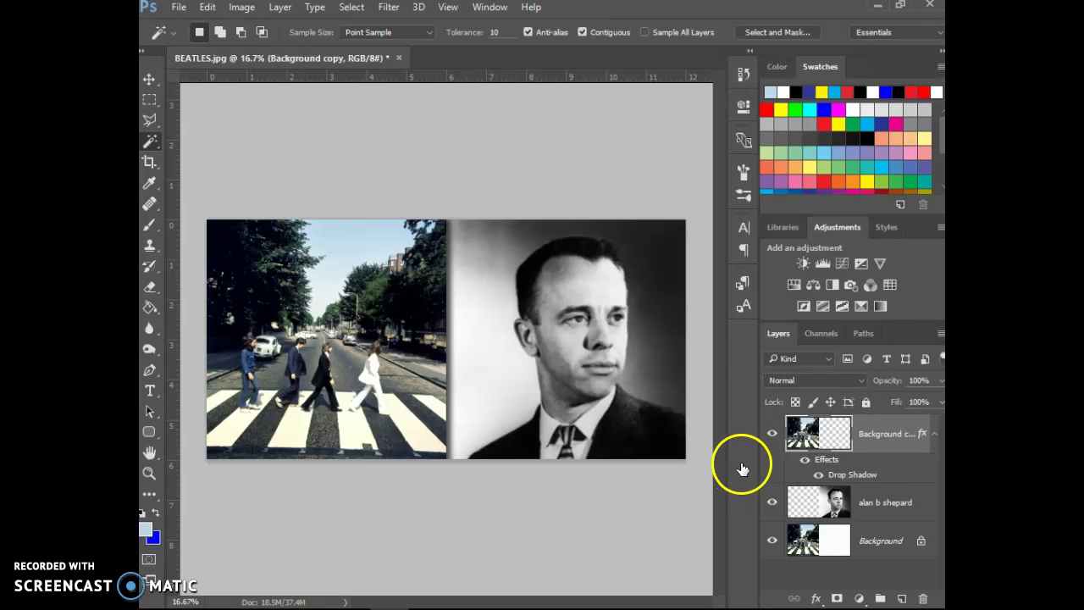
Step: Set the angle of the Background copy layer's drop shadow to 180° and apply it
{"action": "double_click", "coordinate": [858, 474]}
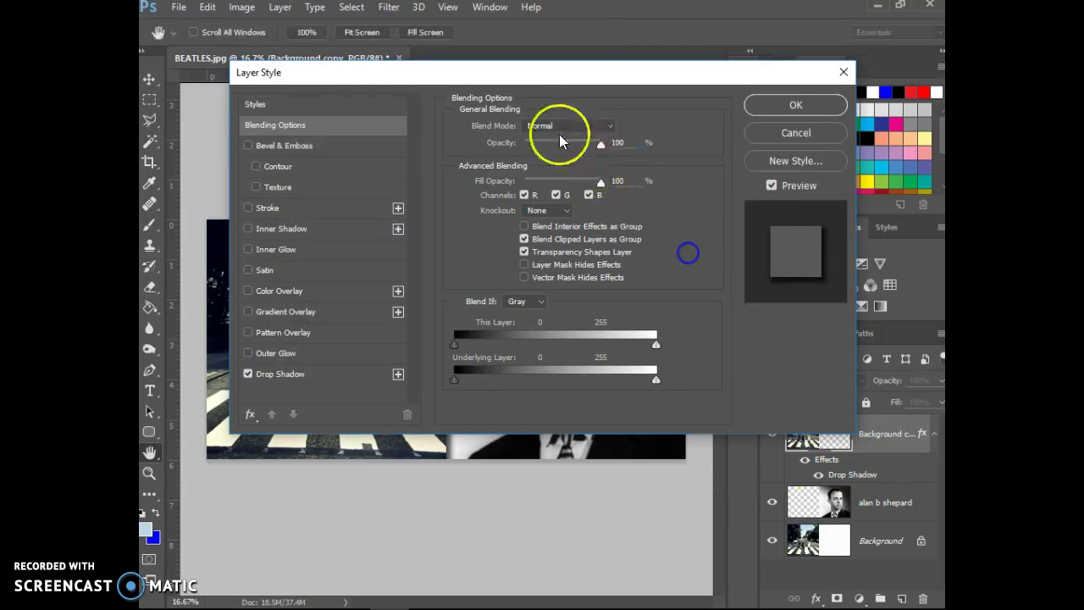
{"action": "left_click", "coordinate": [285, 375]}
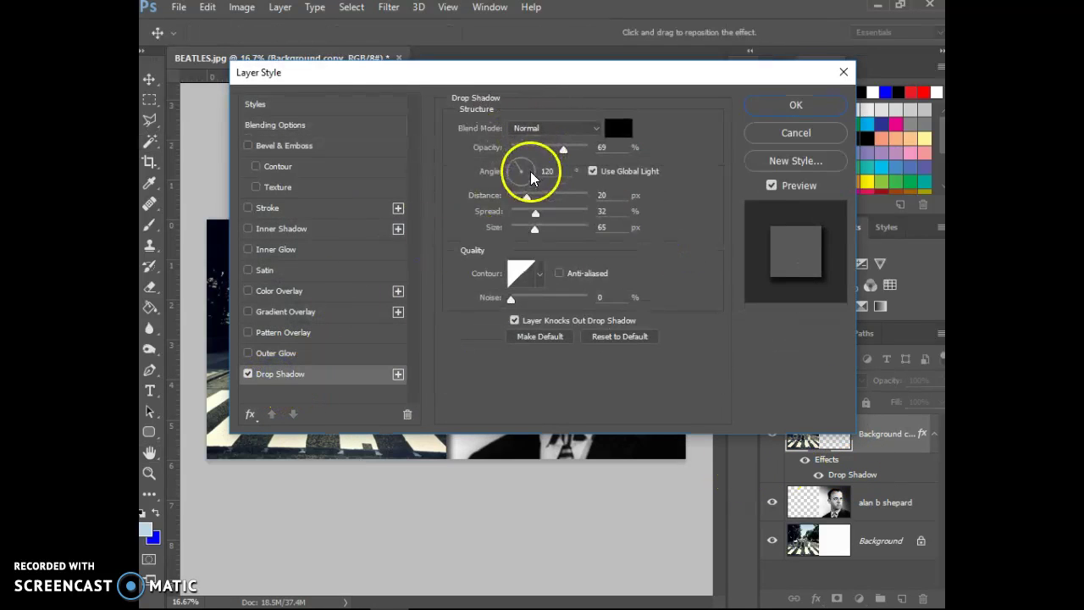
{"action": "left_click_drag", "start_coordinate": [508, 72], "coordinate": [432, 341]}
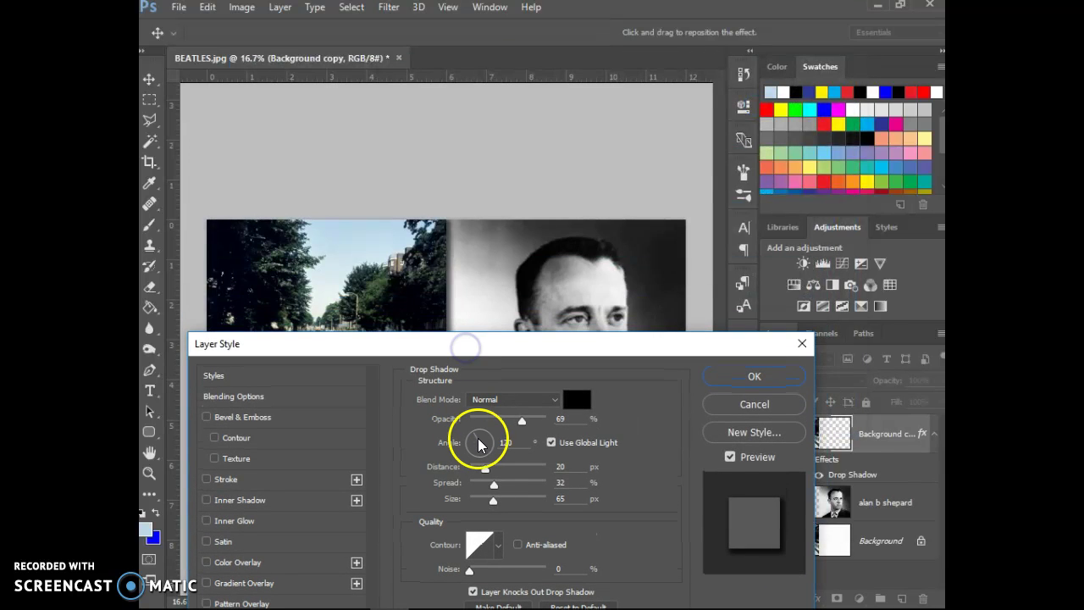
{"action": "left_click_drag", "start_coordinate": [480, 444], "coordinate": [490, 445]}
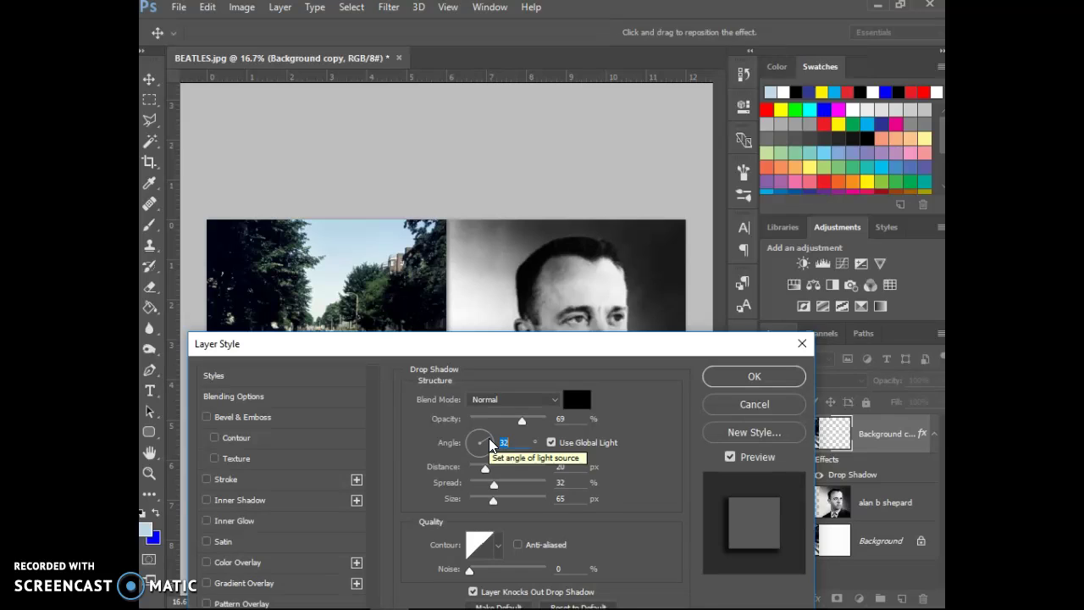
{"action": "left_click_drag", "start_coordinate": [491, 445], "coordinate": [464, 442]}
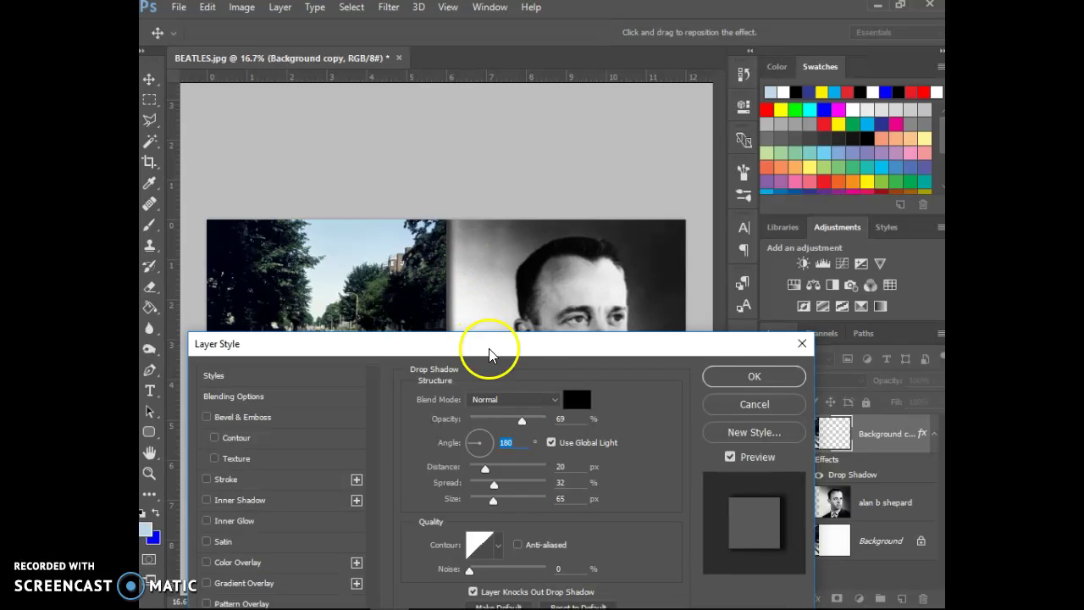
{"action": "left_click", "coordinate": [754, 378]}
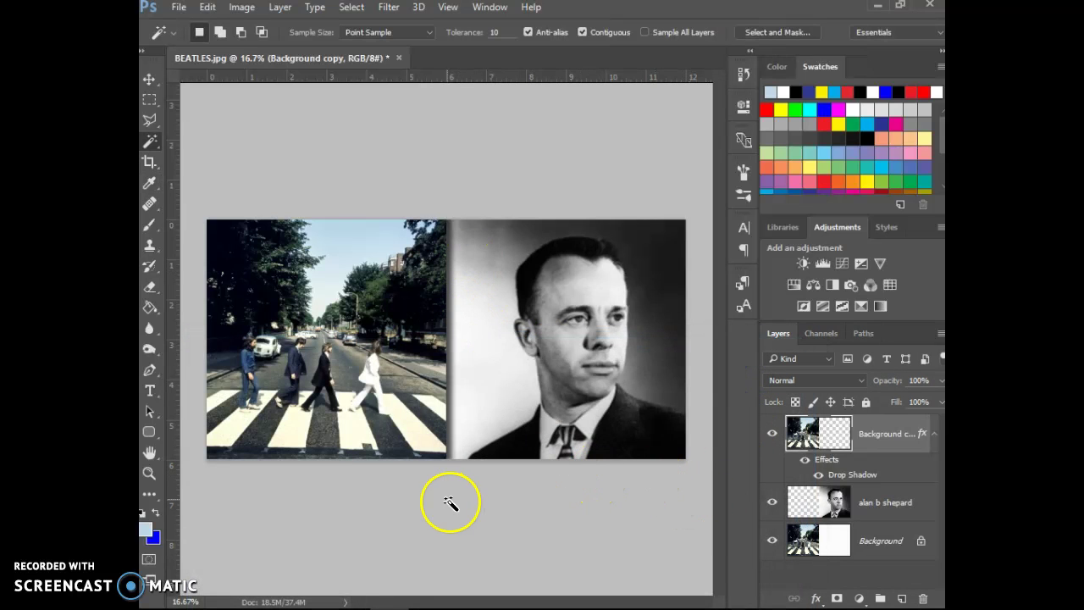
Step: Revert the document to its Image Size history state
{"action": "left_click", "coordinate": [745, 74]}
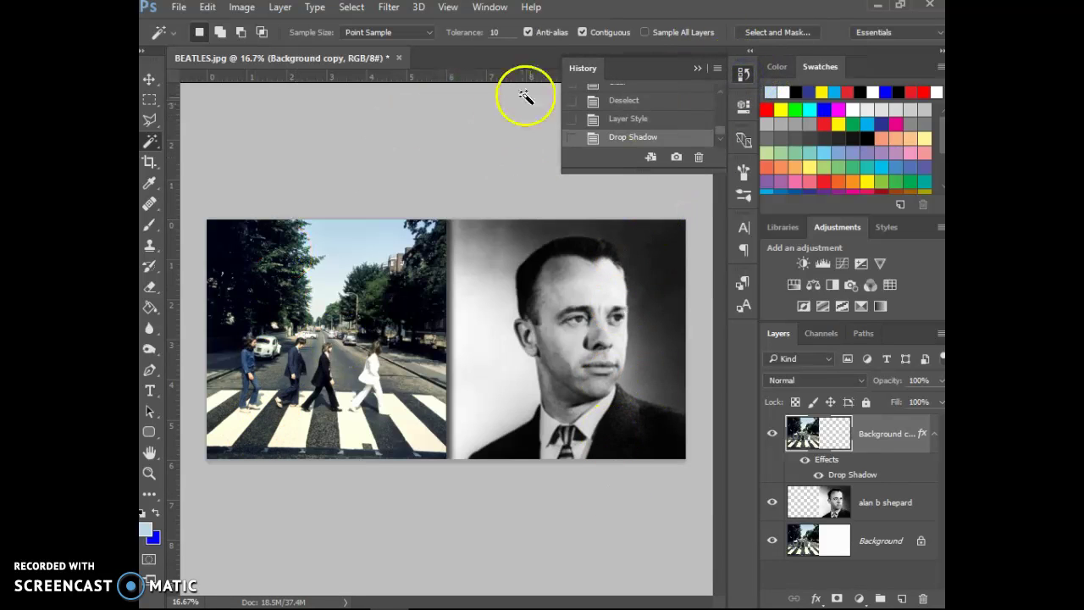
{"action": "left_click_drag", "start_coordinate": [720, 134], "coordinate": [720, 100]}
{"action": "left_click", "coordinate": [661, 96]}
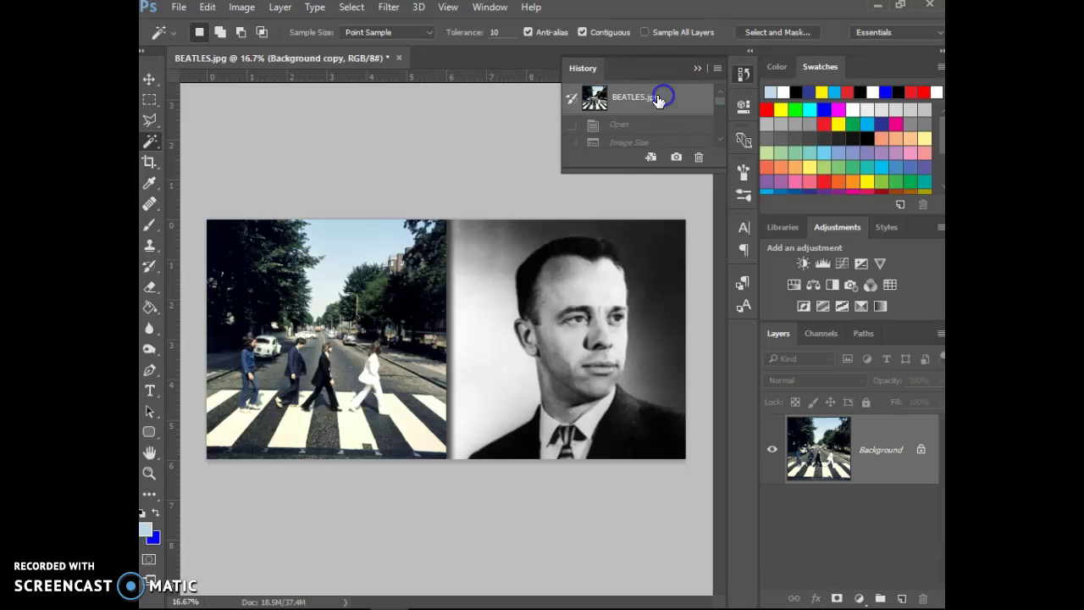
{"action": "left_click", "coordinate": [625, 143]}
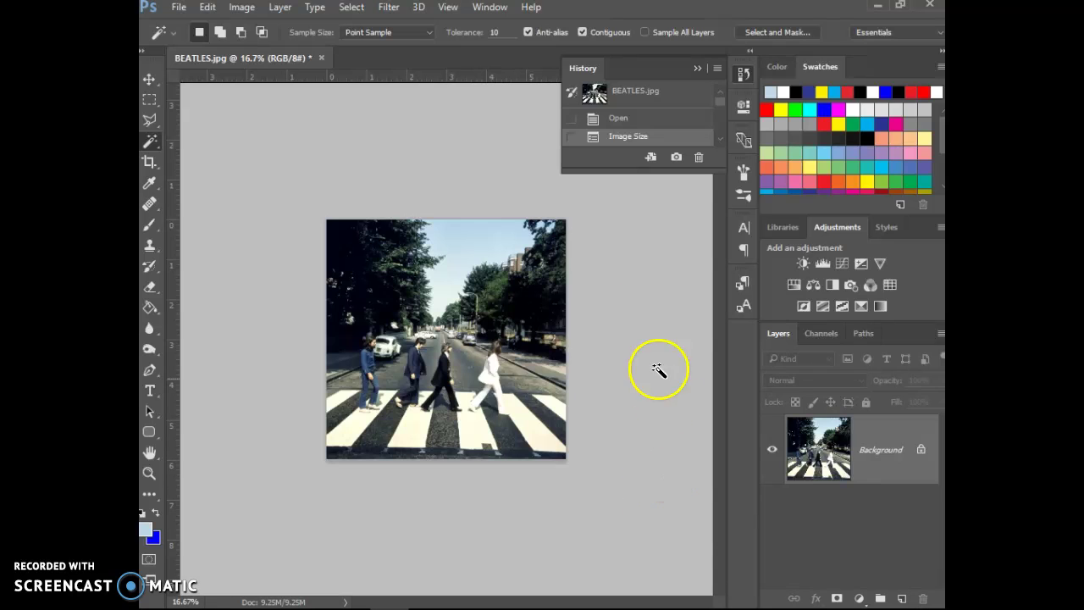
Step: Place alan b shepard pop art portrait.jpg from the Pictures folder as a linked image in the street photo document
{"action": "left_click", "coordinate": [186, 10]}
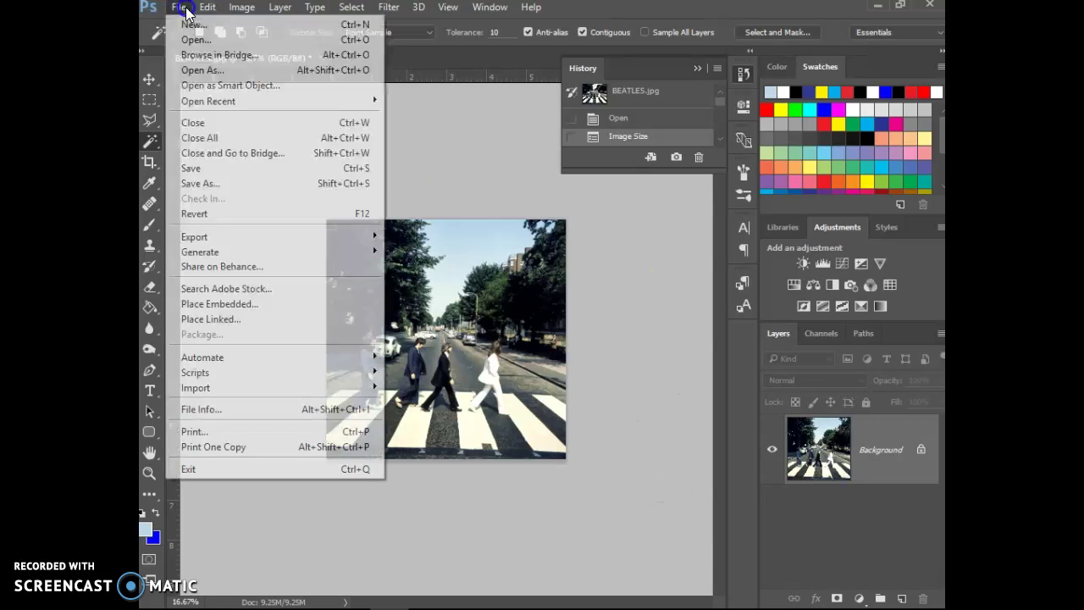
{"action": "left_click", "coordinate": [218, 320]}
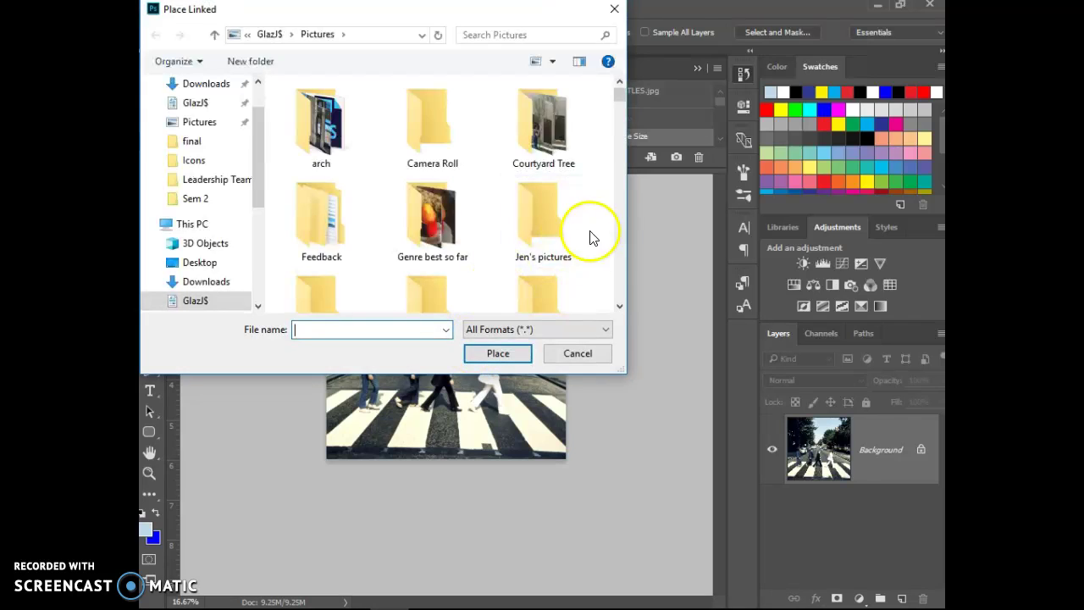
{"action": "left_click", "coordinate": [620, 288]}
{"action": "left_click", "coordinate": [621, 284]}
{"action": "left_click", "coordinate": [620, 283]}
{"action": "left_click", "coordinate": [621, 284]}
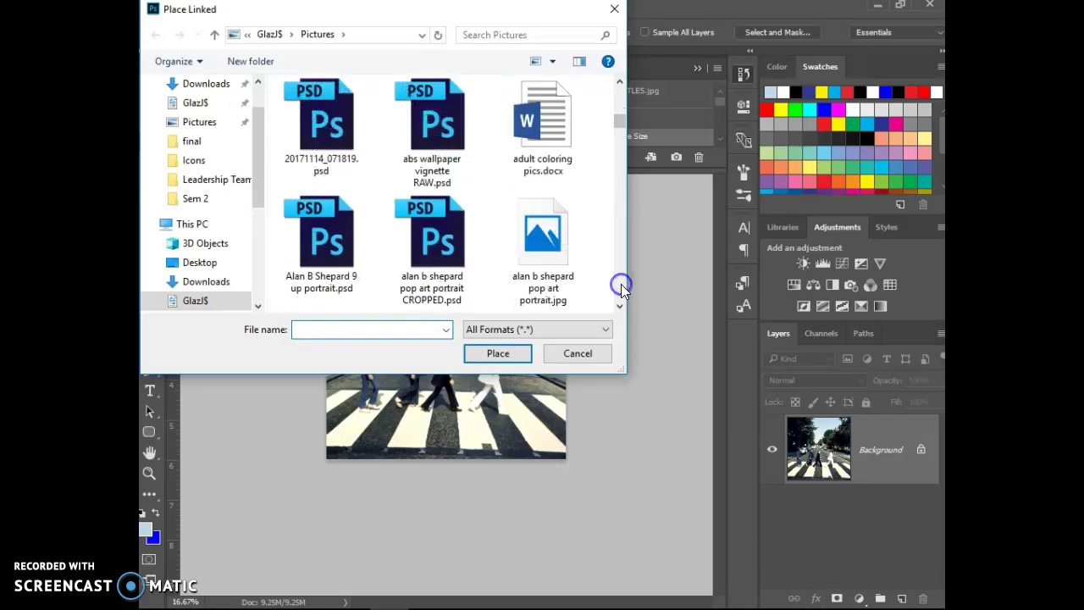
{"action": "left_click", "coordinate": [555, 245]}
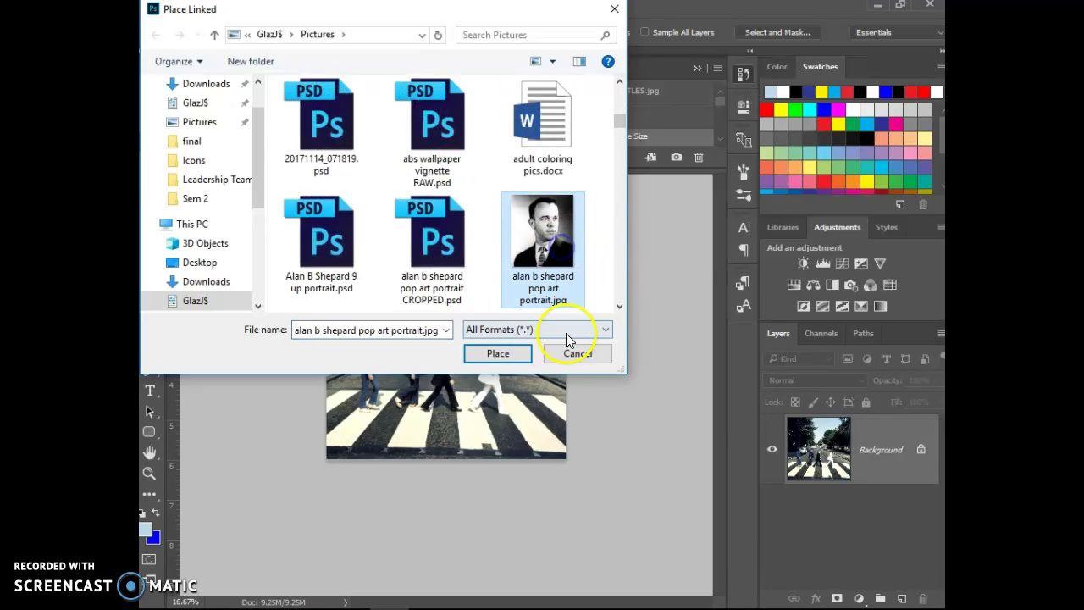
{"action": "left_click", "coordinate": [498, 353]}
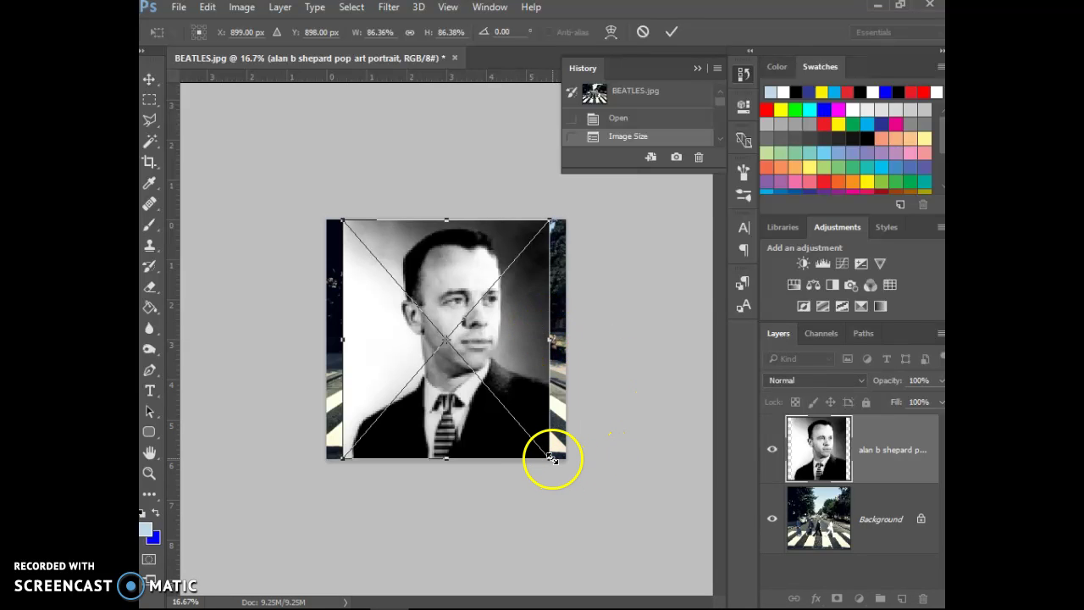
Step: Scale the placed portrait to about 46% and move it down over the people on the crosswalk
{"action": "left_click_drag", "start_coordinate": [551, 459], "coordinate": [450, 345]}
{"action": "key", "text": "Return"}
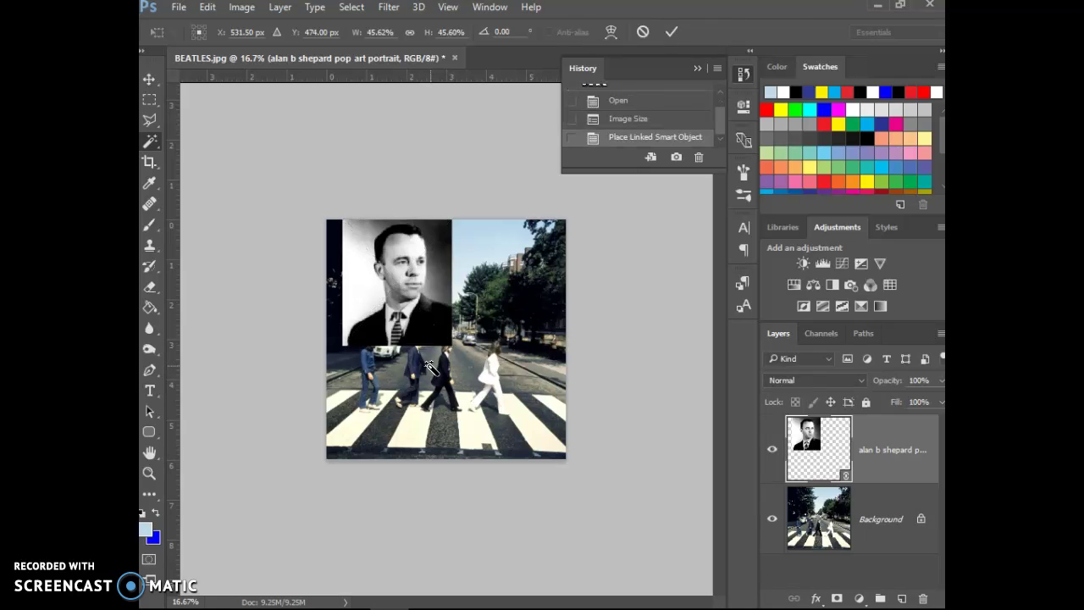
{"action": "key", "text": "w"}
{"action": "left_click", "coordinate": [149, 79]}
{"action": "left_click_drag", "start_coordinate": [440, 303], "coordinate": [468, 383]}
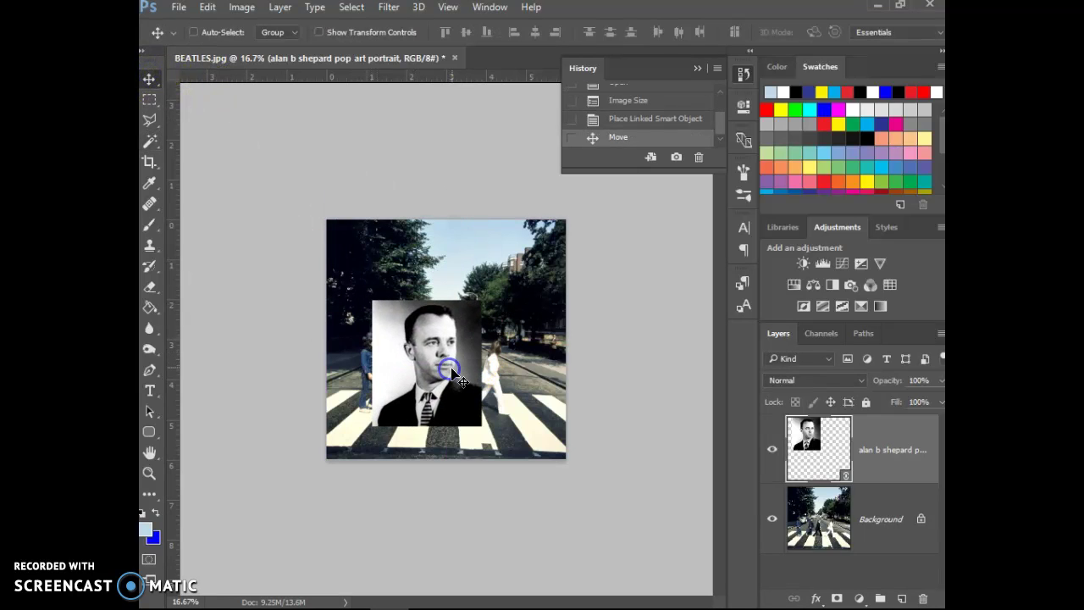
Step: Free-transform the portrait to about 6% and position it over the head of the second walker from the left
{"action": "key", "text": "ctrl+plus"}
{"action": "key", "text": "ctrl+plus"}
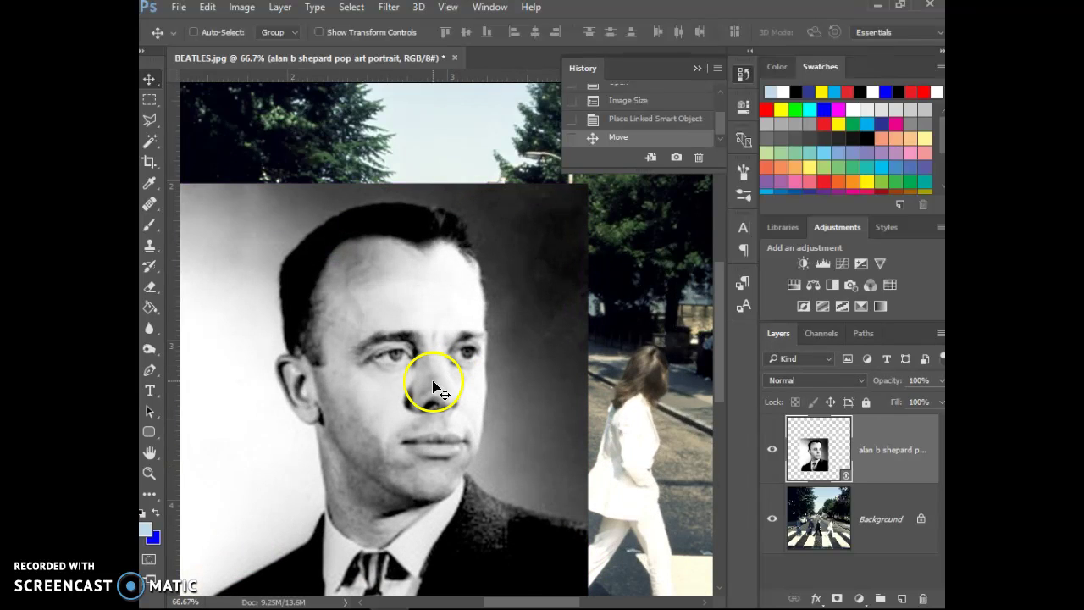
{"action": "key", "text": "ctrl+t"}
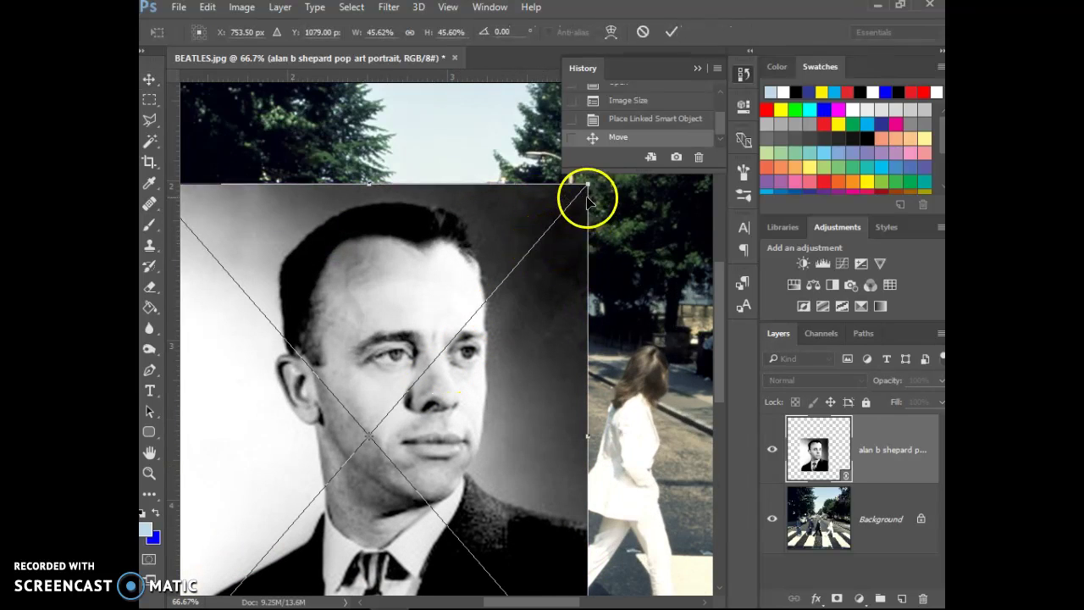
{"action": "left_click_drag", "start_coordinate": [588, 180], "coordinate": [373, 404]}
{"action": "left_click_drag", "start_coordinate": [296, 503], "coordinate": [449, 408]}
{"action": "left_click_drag", "start_coordinate": [539, 321], "coordinate": [334, 342]}
{"action": "left_click_drag", "start_coordinate": [334, 341], "coordinate": [360, 320]}
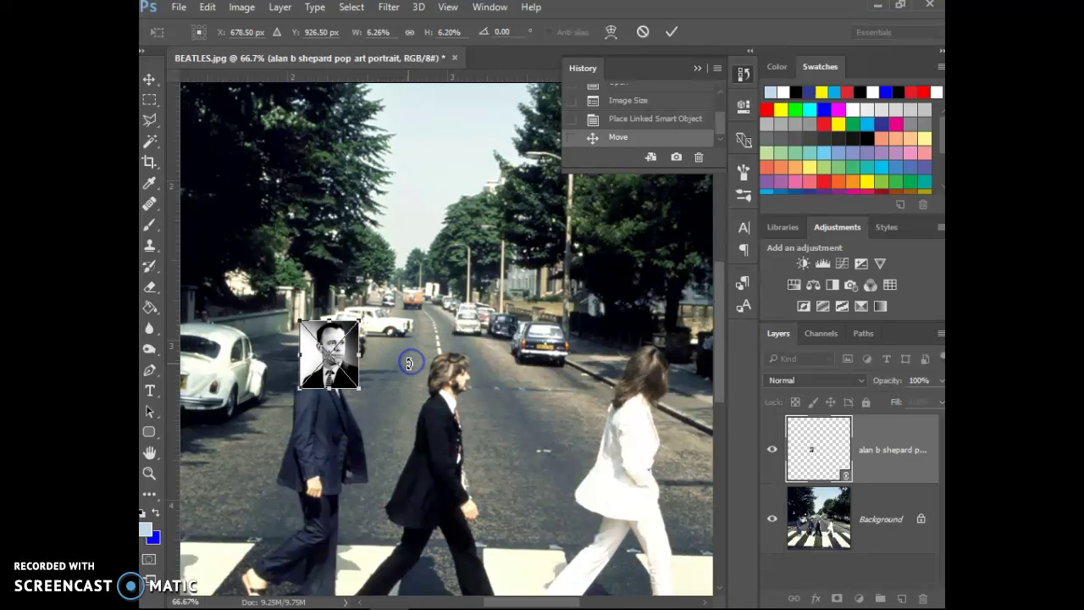
{"action": "key", "text": "Return"}
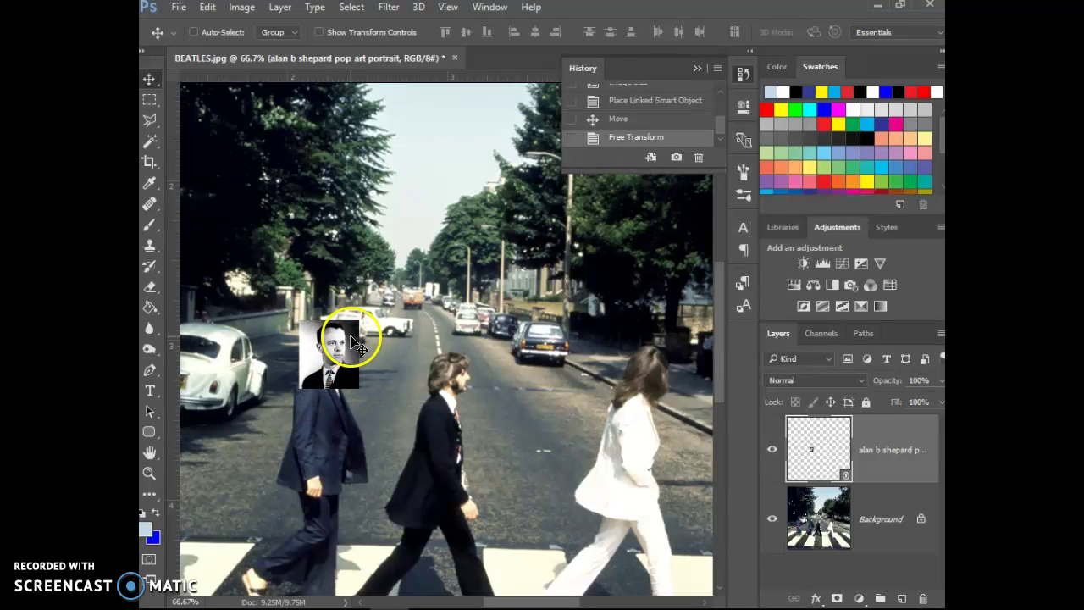
Step: Rasterize the portrait layer and add a layer mask to it
{"action": "right_click", "coordinate": [866, 480]}
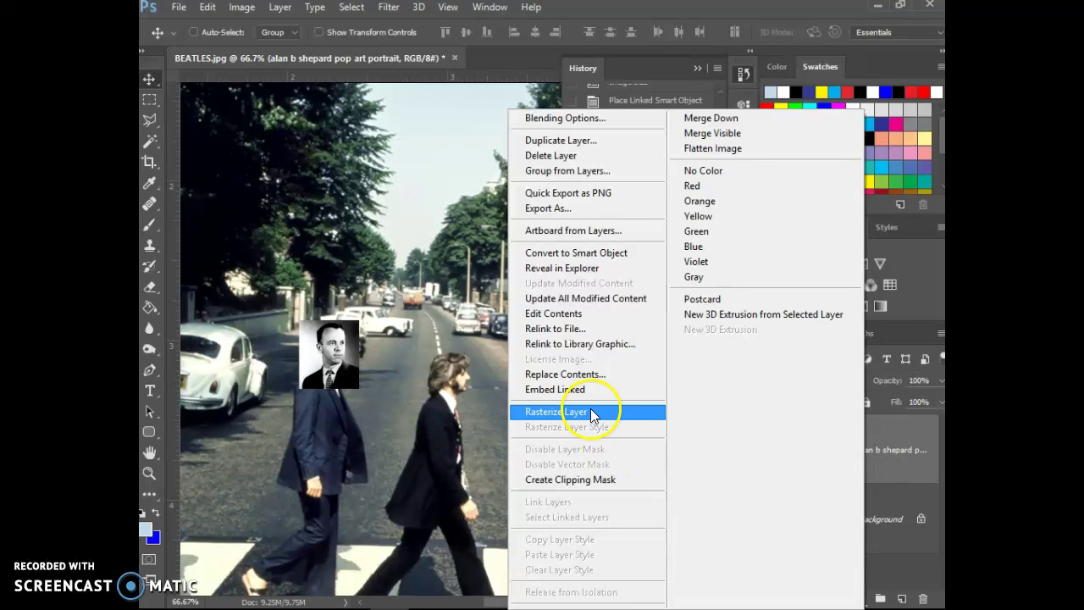
{"action": "left_click", "coordinate": [593, 415]}
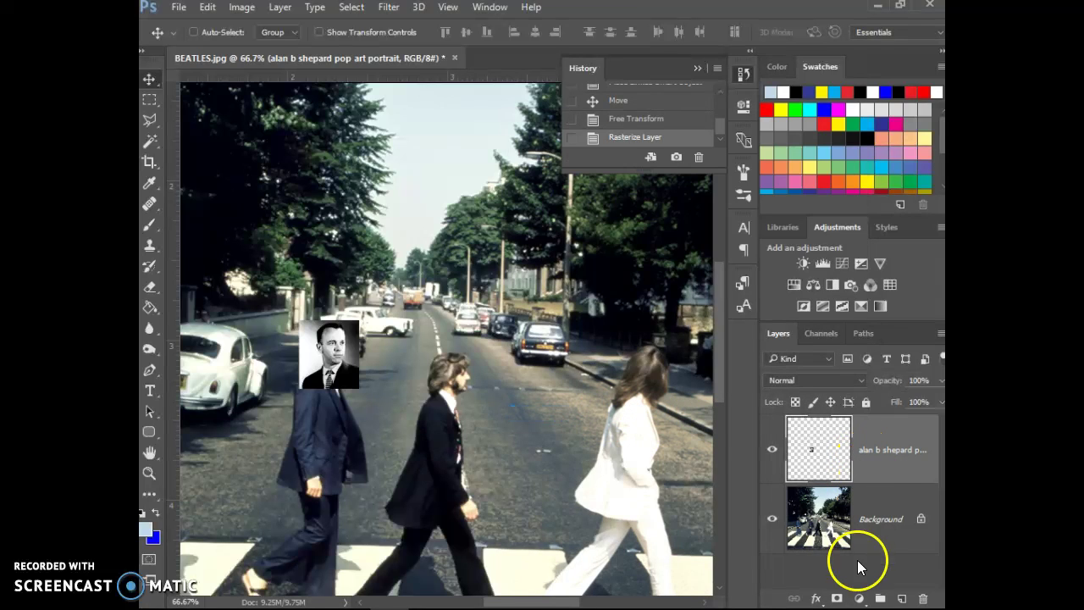
{"action": "left_click", "coordinate": [837, 599]}
{"action": "left_click", "coordinate": [895, 496]}
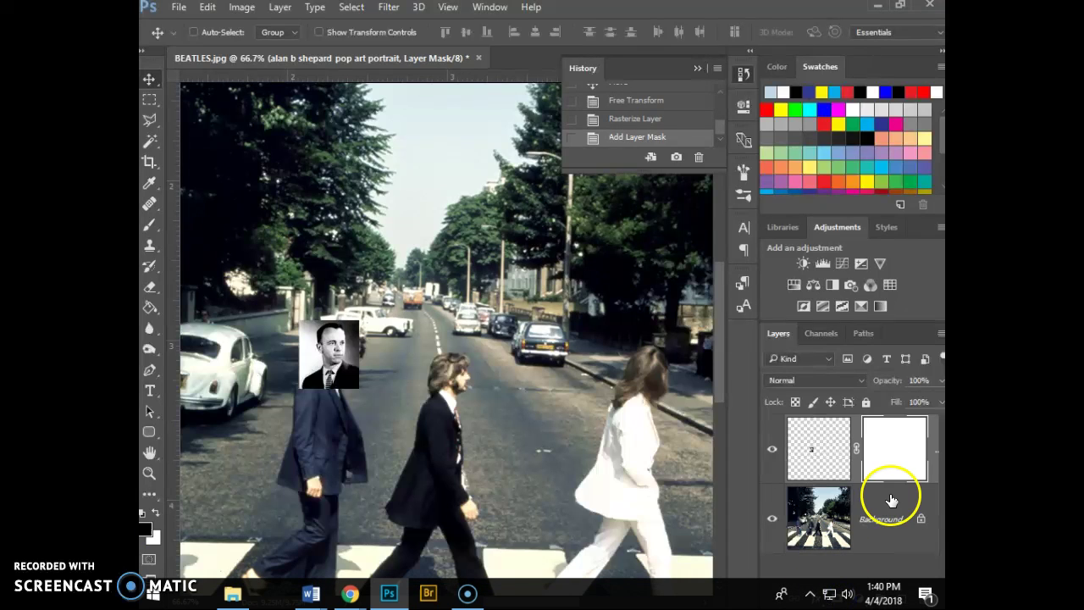
Step: With a 50 px black brush, paint on the layer mask to hide the portrait background beside the front of the face
{"action": "left_click", "coordinate": [150, 223]}
{"action": "left_click", "coordinate": [312, 450]}
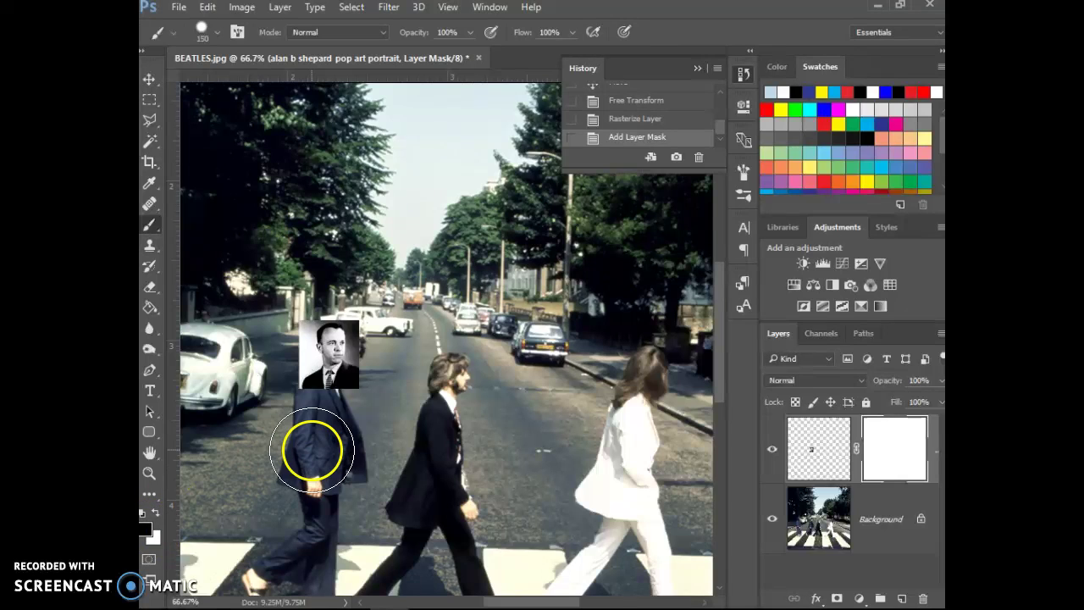
{"action": "key", "text": "ctrl+equal"}
{"action": "key", "text": "ctrl+equal"}
{"action": "mouse_move", "coordinate": [430, 544]}
{"action": "left_mouse_down"}
{"action": "mouse_move", "coordinate": [460, 603]}
{"action": "mouse_move", "coordinate": [517, 604]}
{"action": "mouse_move", "coordinate": [506, 603]}
{"action": "left_mouse_up"}
{"action": "key", "text": "bracketleft"}
{"action": "key", "text": "bracketleft"}
{"action": "key", "text": "bracketleft"}
{"action": "key", "text": "bracketleft"}
{"action": "key", "text": "bracketleft"}
{"action": "key", "text": "bracketleft"}
{"action": "key", "text": "bracketleft"}
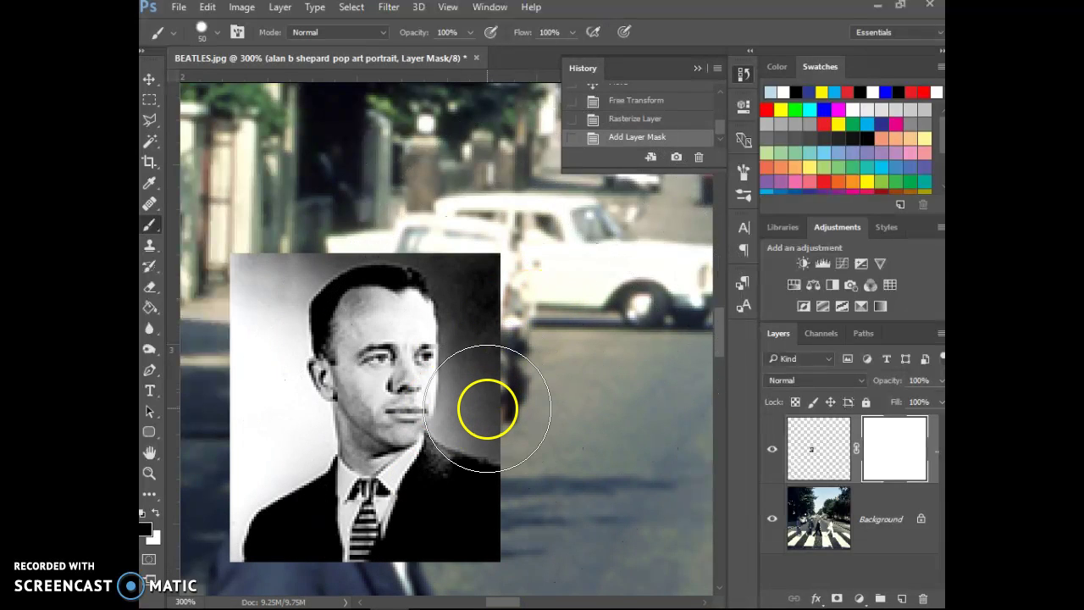
{"action": "mouse_move", "coordinate": [499, 406]}
{"action": "left_mouse_down"}
{"action": "mouse_move", "coordinate": [497, 261]}
{"action": "mouse_move", "coordinate": [468, 236]}
{"action": "mouse_move", "coordinate": [536, 296]}
{"action": "mouse_move", "coordinate": [512, 271]}
{"action": "left_mouse_up"}
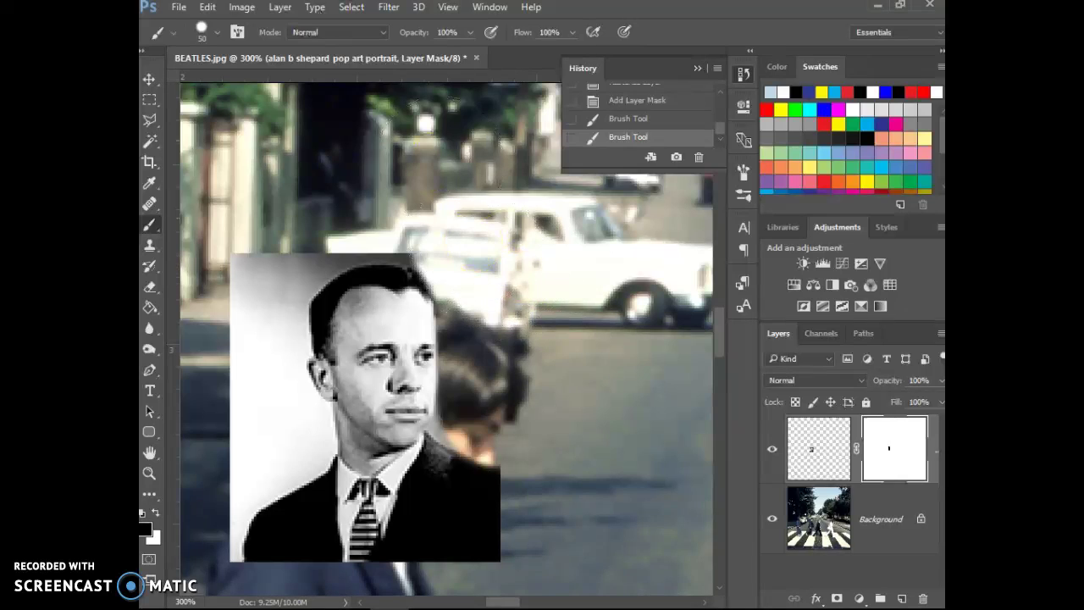
Step: Raise the brush hardness to about 99% and mask out the portrait background above and behind the head
{"action": "left_click", "coordinate": [217, 35]}
{"action": "left_click_drag", "start_coordinate": [310, 119], "coordinate": [328, 124]}
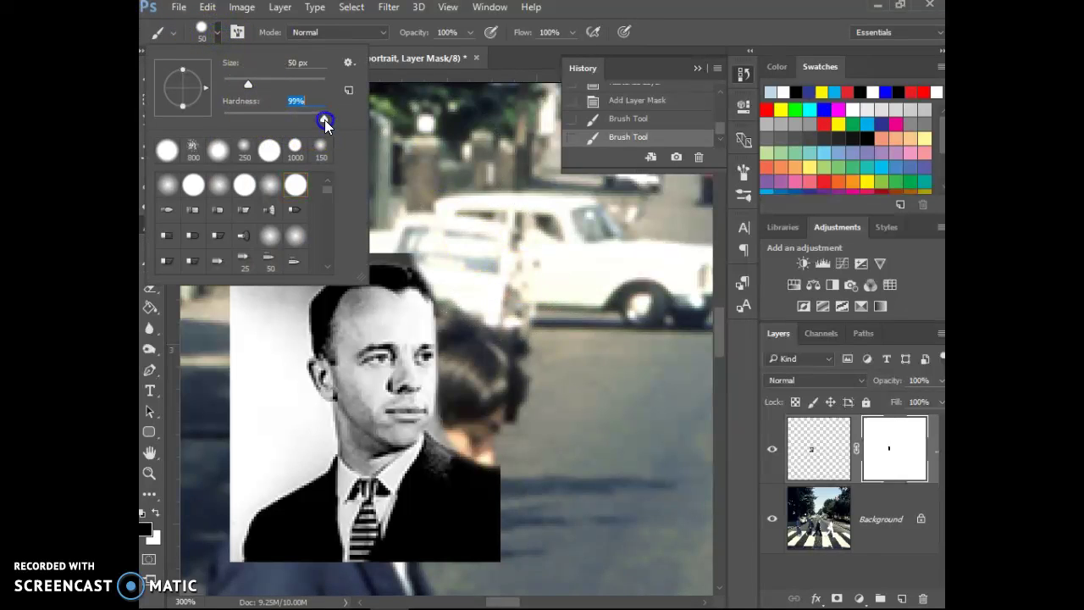
{"action": "left_click", "coordinate": [682, 10]}
{"action": "left_click", "coordinate": [400, 205]}
{"action": "mouse_move", "coordinate": [400, 206]}
{"action": "left_mouse_down"}
{"action": "mouse_move", "coordinate": [306, 219]}
{"action": "mouse_move", "coordinate": [263, 255]}
{"action": "mouse_move", "coordinate": [259, 264]}
{"action": "mouse_move", "coordinate": [292, 230]}
{"action": "mouse_move", "coordinate": [263, 263]}
{"action": "mouse_move", "coordinate": [246, 327]}
{"action": "mouse_move", "coordinate": [245, 396]}
{"action": "mouse_move", "coordinate": [257, 377]}
{"action": "mouse_move", "coordinate": [255, 413]}
{"action": "left_mouse_up"}
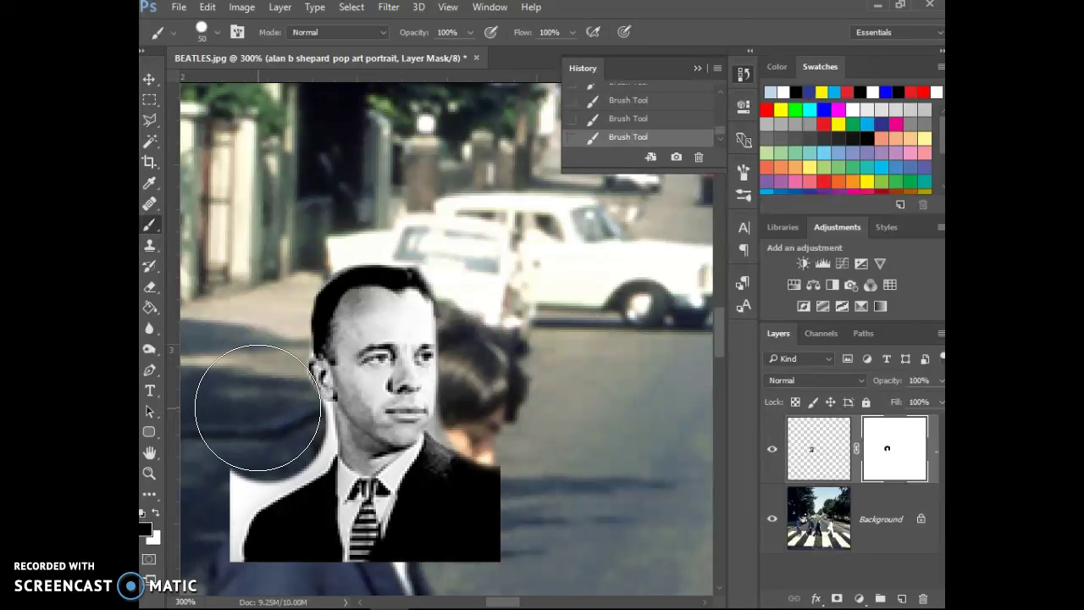
Step: Mask out the portrait's shoulders, suit and tie so that only the head and neck are left
{"action": "scroll", "coordinate": [356, 476], "scroll_direction": "down", "scroll_amount": 3}
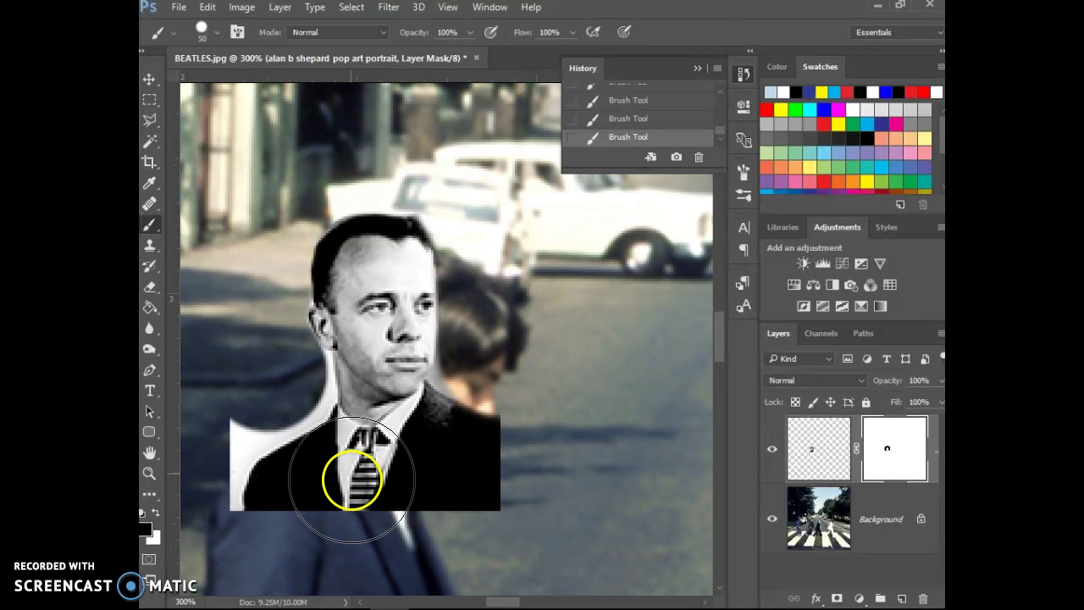
{"action": "mouse_move", "coordinate": [203, 426]}
{"action": "left_mouse_down"}
{"action": "mouse_move", "coordinate": [183, 508]}
{"action": "mouse_move", "coordinate": [213, 465]}
{"action": "mouse_move", "coordinate": [208, 431]}
{"action": "mouse_move", "coordinate": [249, 387]}
{"action": "mouse_move", "coordinate": [273, 393]}
{"action": "mouse_move", "coordinate": [271, 429]}
{"action": "mouse_move", "coordinate": [291, 448]}
{"action": "mouse_move", "coordinate": [335, 483]}
{"action": "mouse_move", "coordinate": [377, 494]}
{"action": "mouse_move", "coordinate": [460, 440]}
{"action": "mouse_move", "coordinate": [477, 412]}
{"action": "mouse_move", "coordinate": [499, 460]}
{"action": "mouse_move", "coordinate": [487, 500]}
{"action": "left_mouse_up"}
{"action": "left_click_drag", "start_coordinate": [261, 530], "coordinate": [283, 516]}
Step: Select the portrait layer's image instead of its mask and move the cut-out head slightly down onto the walker's collar
{"action": "left_click", "coordinate": [151, 76]}
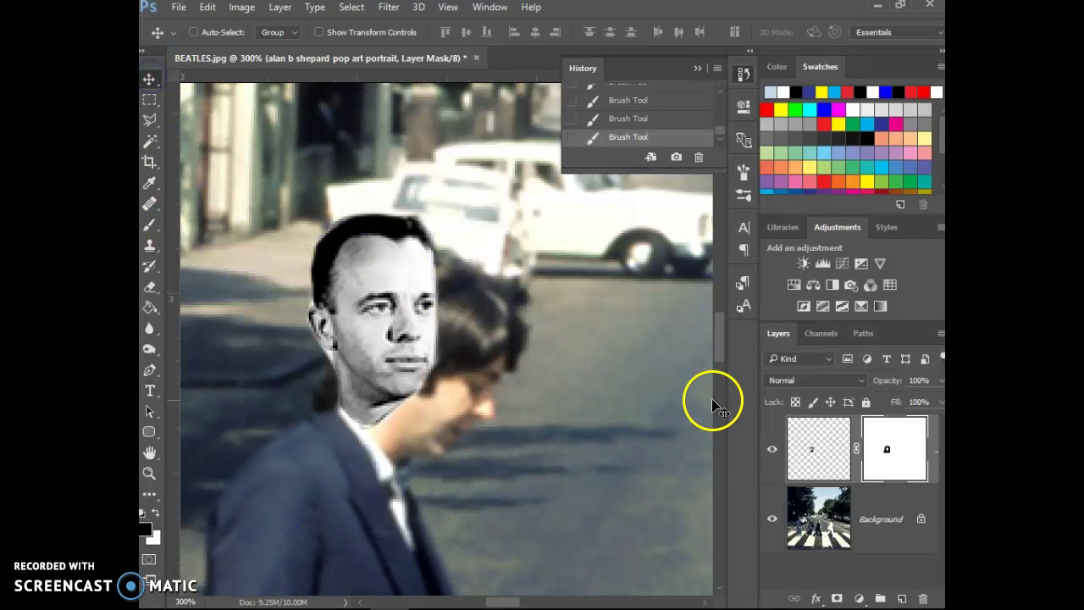
{"action": "left_click", "coordinate": [811, 447]}
{"action": "left_click_drag", "start_coordinate": [373, 302], "coordinate": [376, 325]}
Step: Free-transform the cut-out head to about 107%, rotate it about 18° clockwise and shift it over the walker's face
{"action": "key", "text": "ctrl+t"}
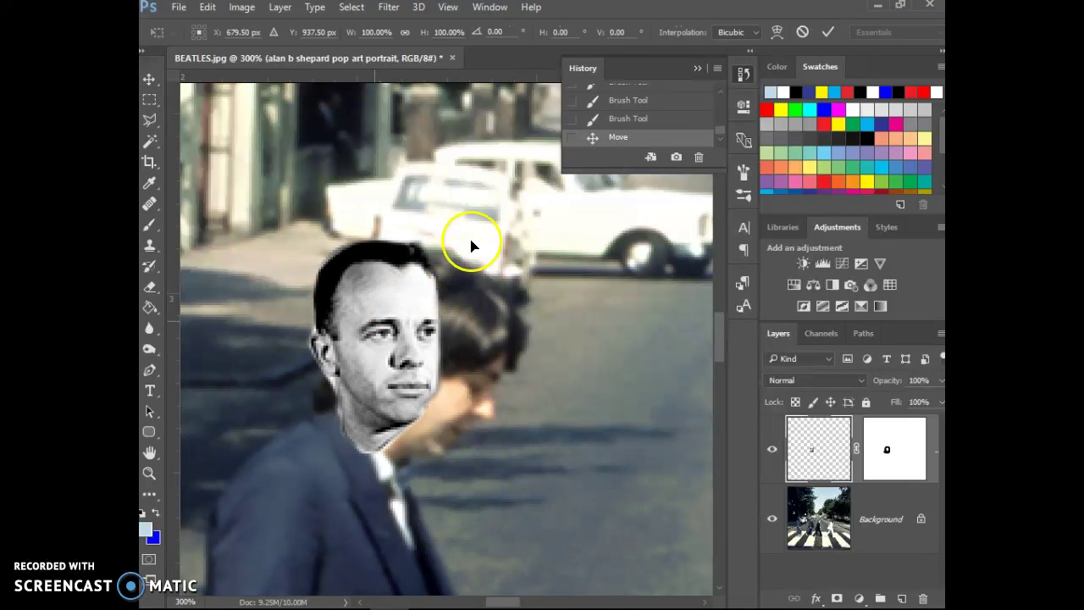
{"action": "left_click_drag", "start_coordinate": [511, 231], "coordinate": [534, 218]}
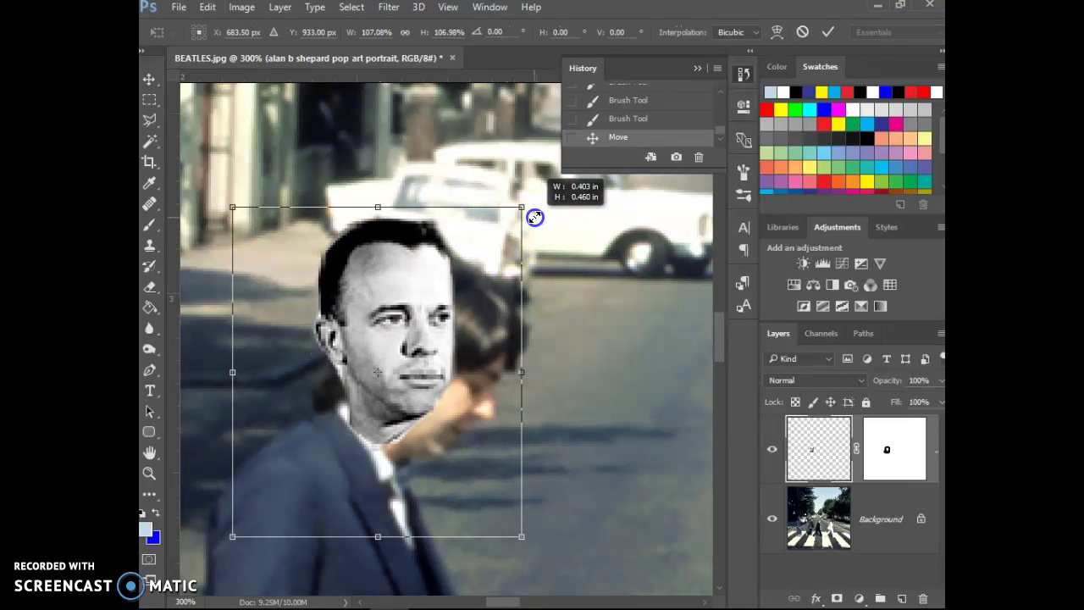
{"action": "left_click_drag", "start_coordinate": [564, 286], "coordinate": [579, 347]}
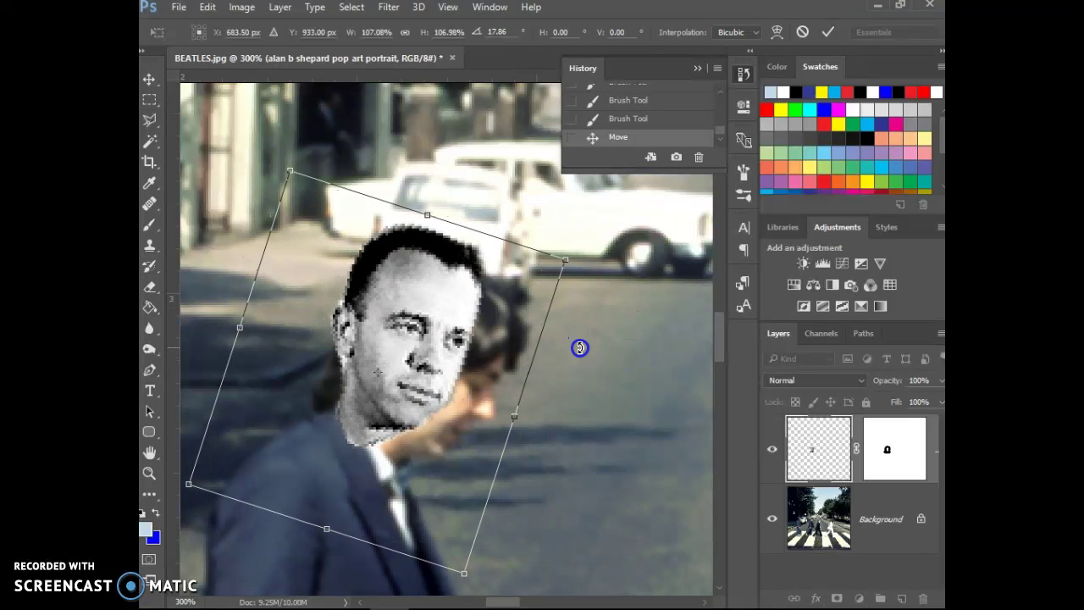
{"action": "left_click_drag", "start_coordinate": [407, 339], "coordinate": [413, 360]}
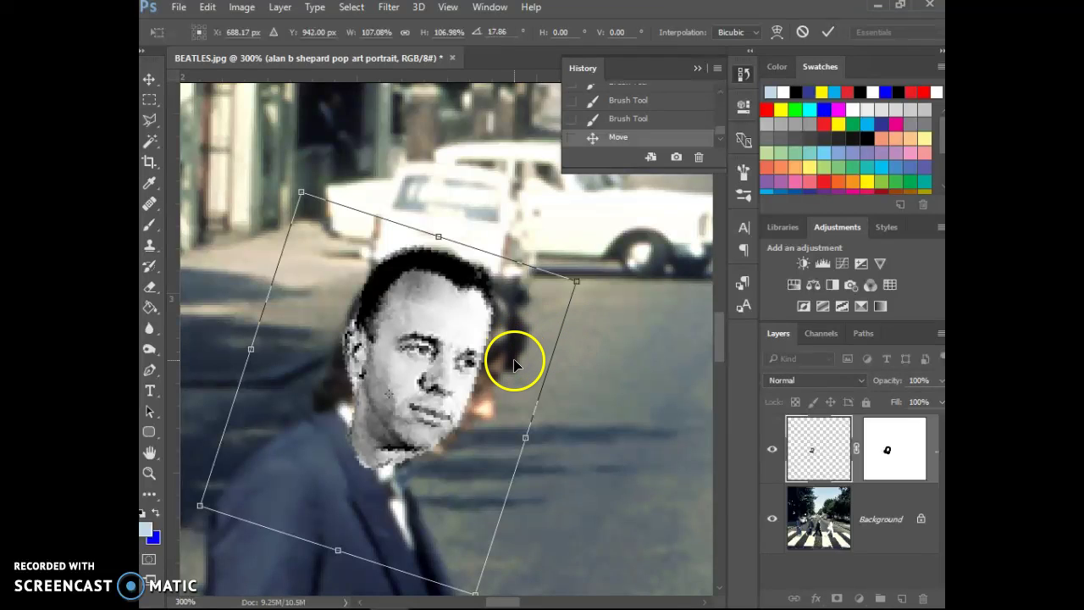
{"action": "left_click", "coordinate": [889, 453]}
{"action": "left_click", "coordinate": [474, 407]}
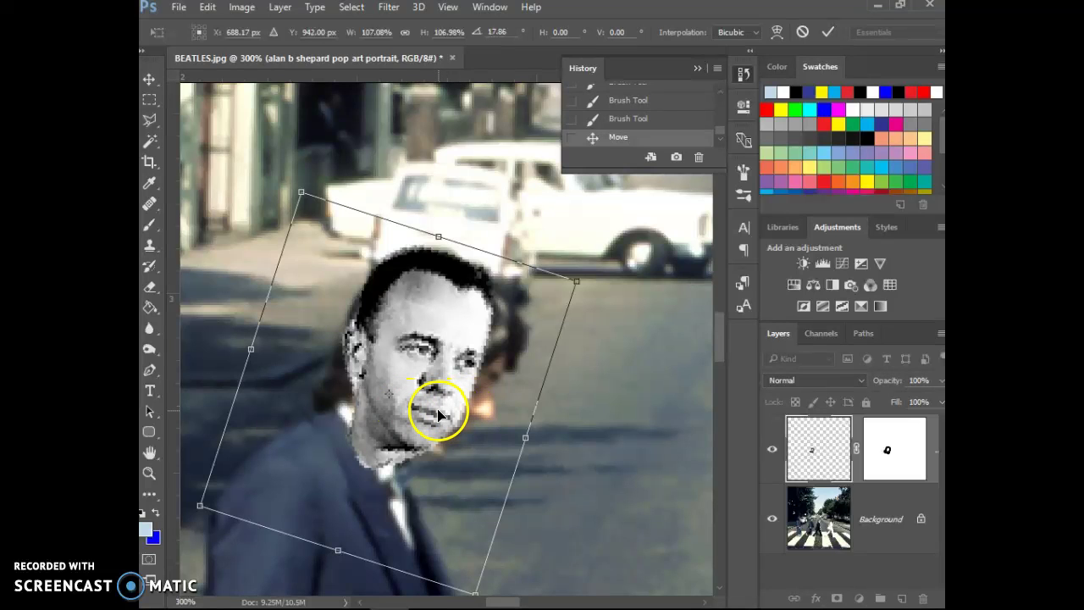
{"action": "key", "text": "Return"}
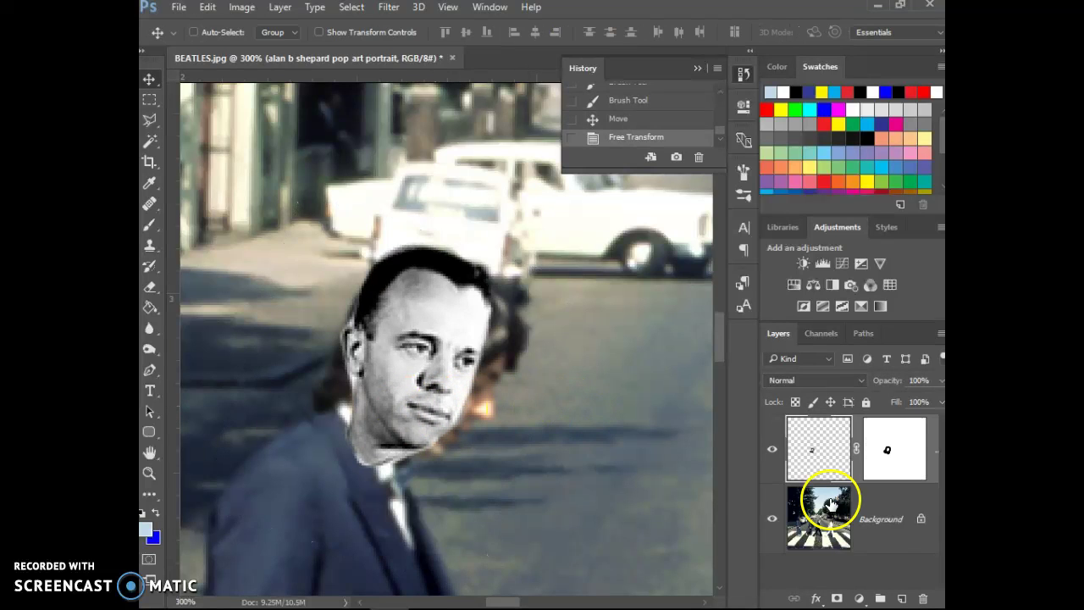
Step: Paint black on the portrait's layer mask to hide the excess neck overlapping the walker's shirt collar
{"action": "left_click", "coordinate": [910, 474]}
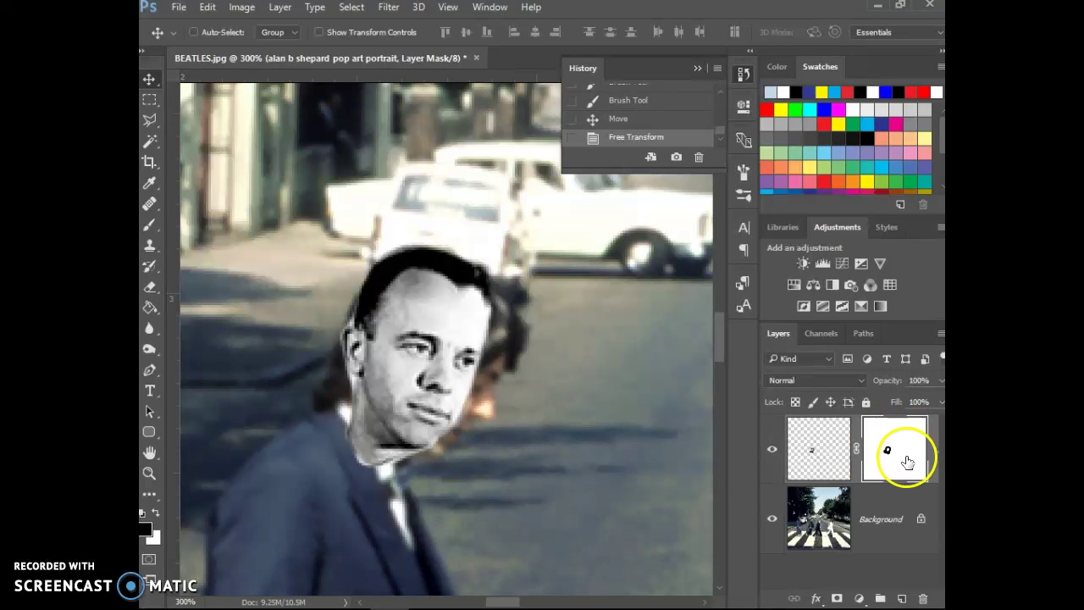
{"action": "left_click", "coordinate": [152, 230]}
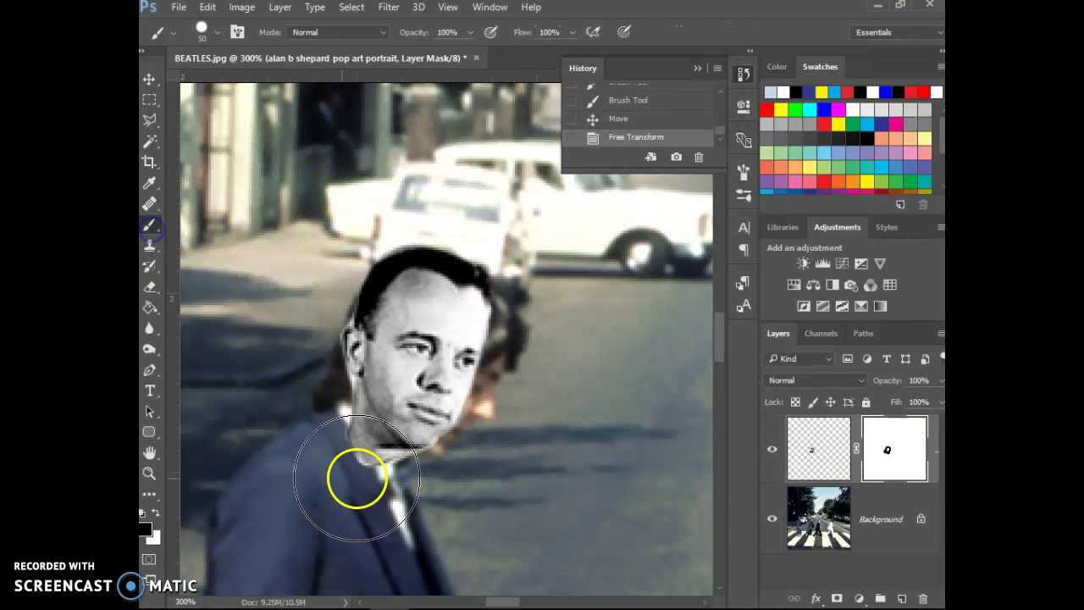
{"action": "left_click_drag", "start_coordinate": [314, 456], "coordinate": [339, 489]}
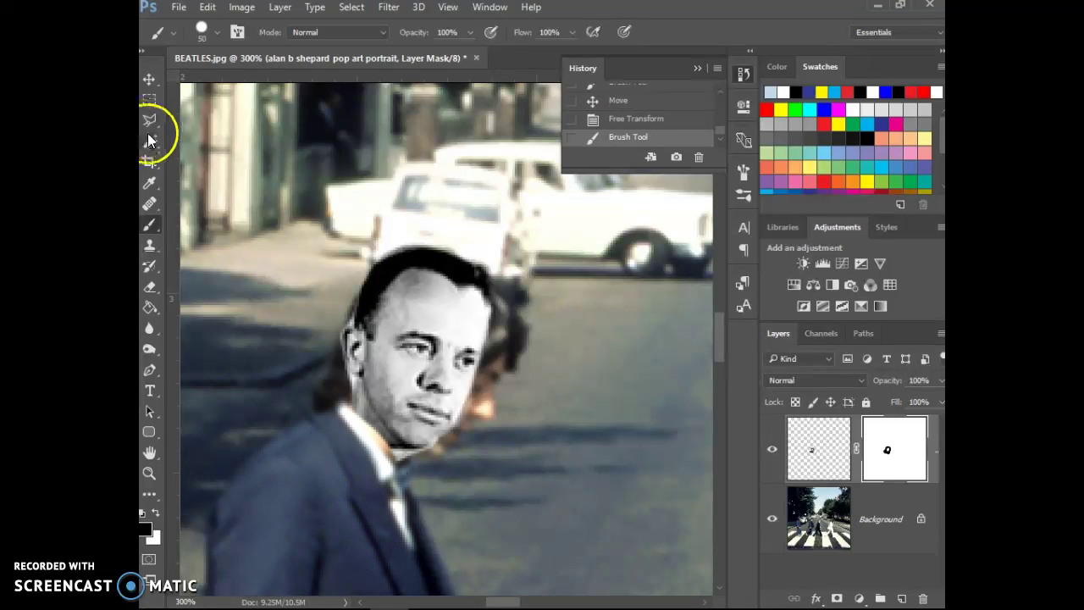
Step: Swap to white, reduce the brush to 15 px and paint on the mask along the portrait's jaw and hair to restore the edges
{"action": "left_click", "coordinate": [156, 511]}
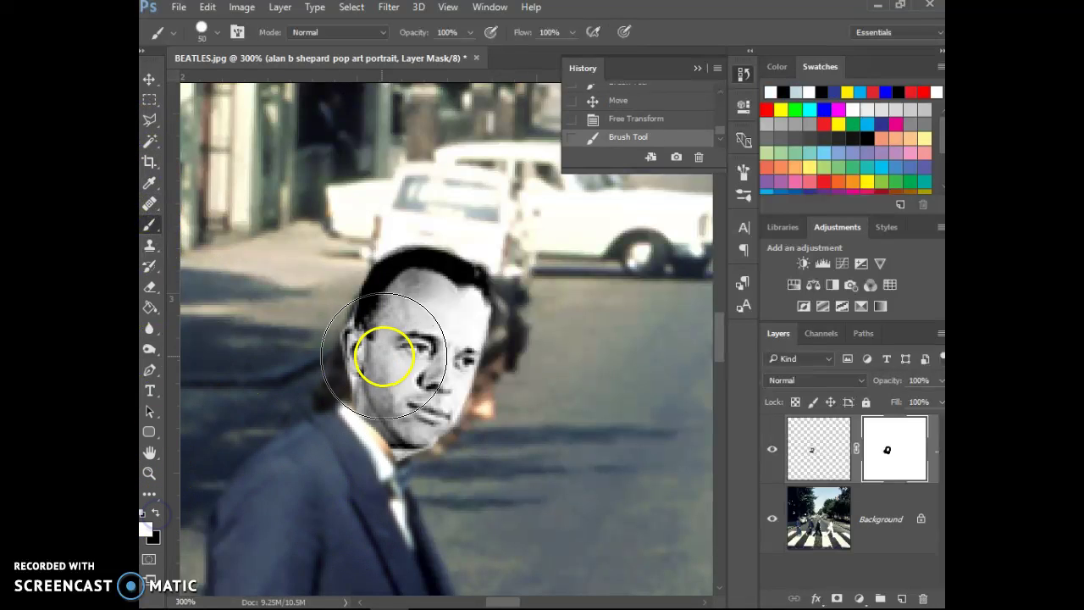
{"action": "key", "text": "bracketleft"}
{"action": "key", "text": "bracketleft"}
{"action": "key", "text": "bracketleft"}
{"action": "key", "text": "bracketleft"}
{"action": "key", "text": "bracketleft"}
{"action": "key", "text": "bracketleft"}
{"action": "key", "text": "bracketleft"}
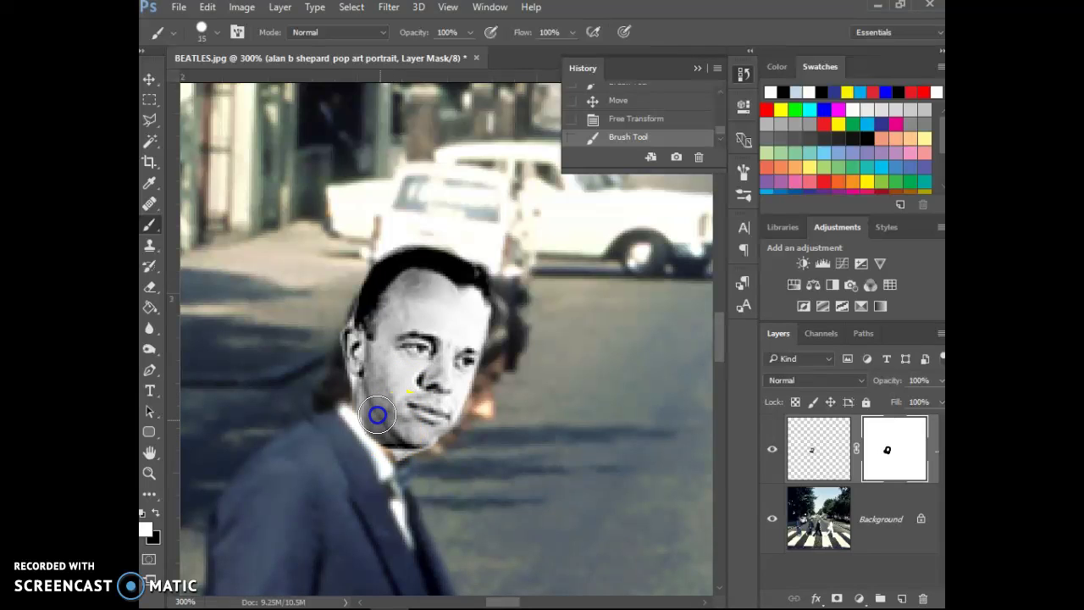
{"action": "left_click_drag", "start_coordinate": [370, 406], "coordinate": [398, 435]}
{"action": "left_click", "coordinate": [454, 268]}
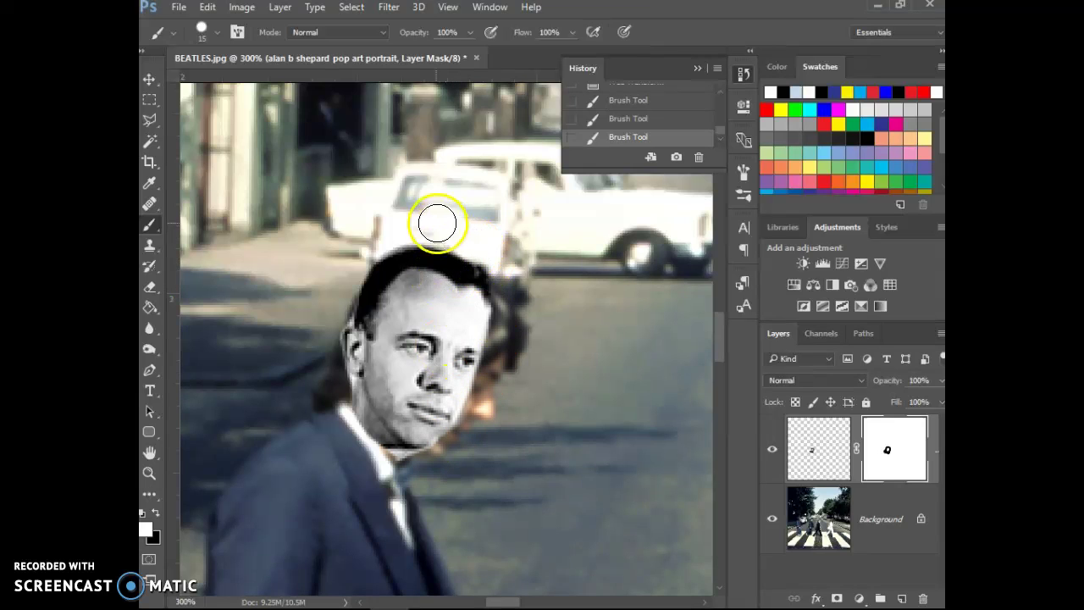
{"action": "mouse_move", "coordinate": [421, 261]}
{"action": "left_mouse_down"}
{"action": "mouse_move", "coordinate": [416, 295]}
{"action": "mouse_move", "coordinate": [430, 289]}
{"action": "left_mouse_up"}
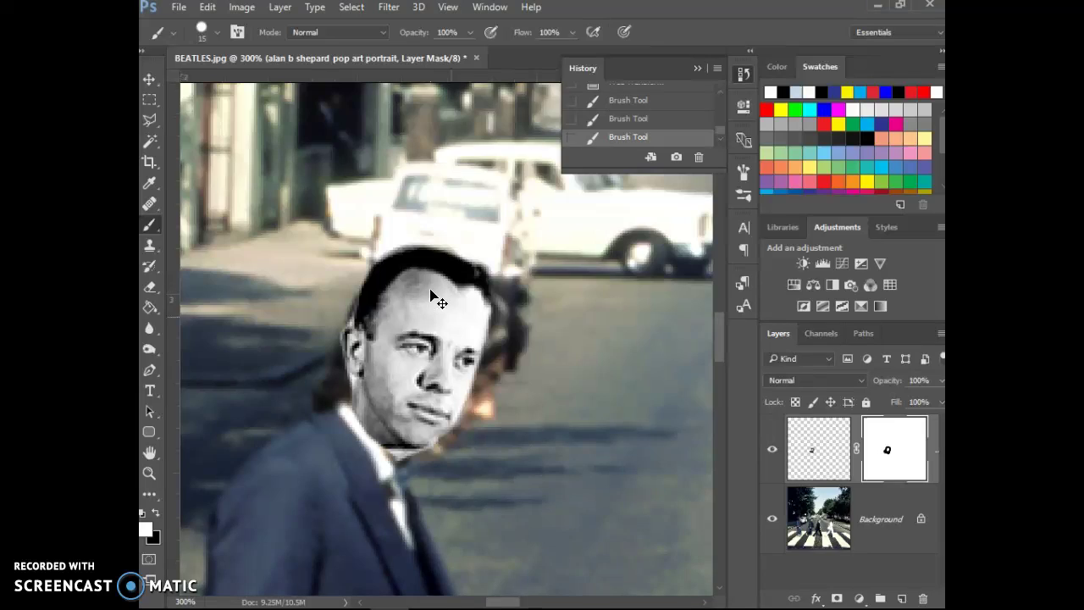
{"action": "key", "text": "ctrl+minus"}
{"action": "key", "text": "ctrl+minus"}
{"action": "key", "text": "ctrl+minus"}
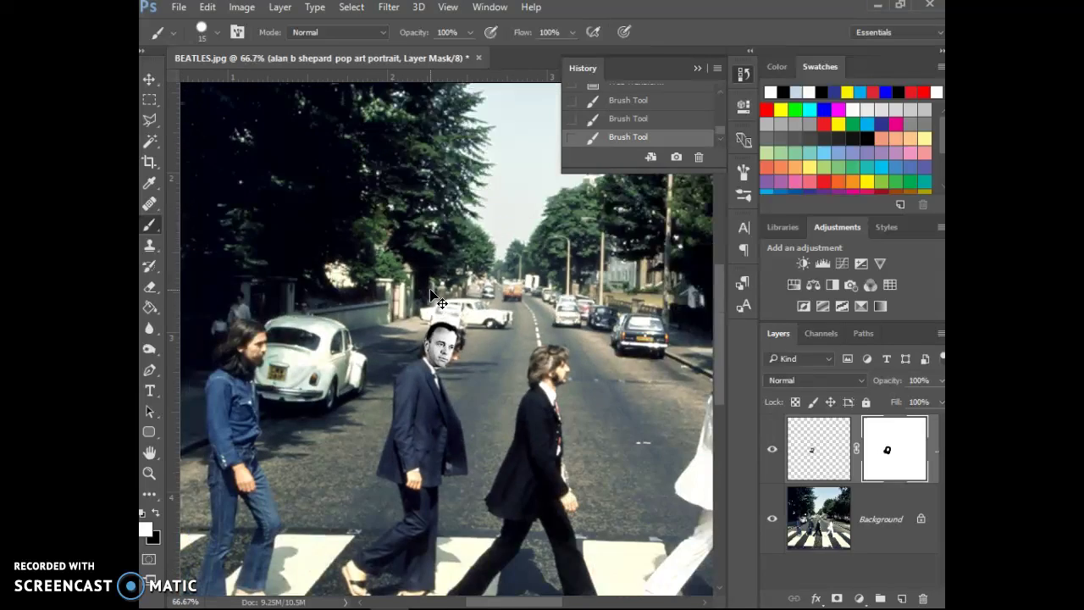
Step: Duplicate the Background layer of the street photo so the original stays untouched beneath the copy
{"action": "key", "text": "ctrl+minus"}
{"action": "key", "text": "ctrl+minus"}
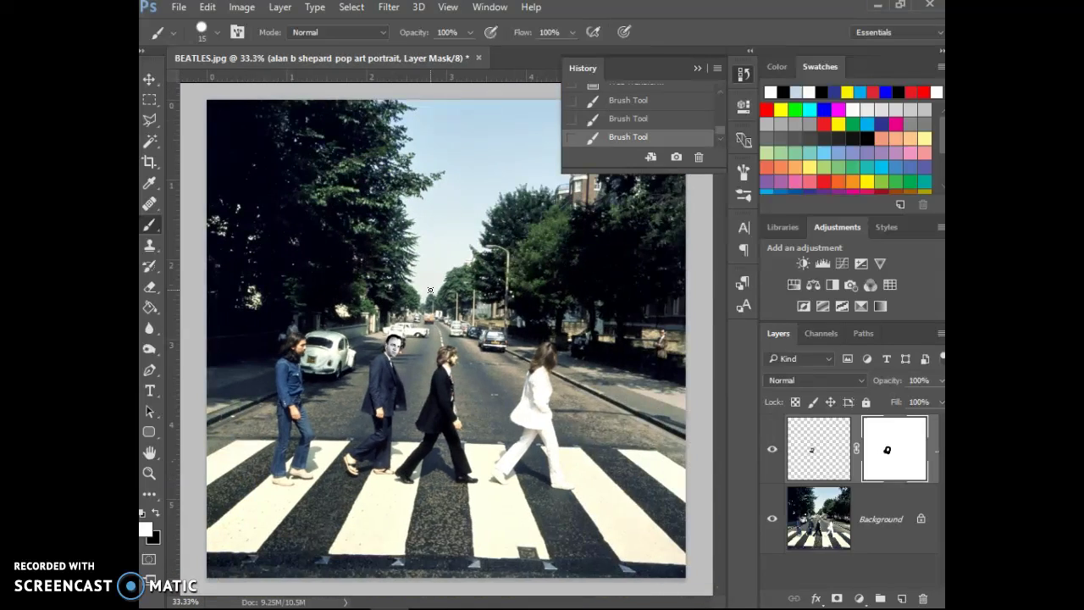
{"action": "mouse_move", "coordinate": [425, 318]}
{"action": "left_mouse_down"}
{"action": "mouse_move", "coordinate": [362, 412]}
{"action": "mouse_move", "coordinate": [392, 352]}
{"action": "left_mouse_up"}
{"action": "left_click_drag", "start_coordinate": [521, 357], "coordinate": [404, 358]}
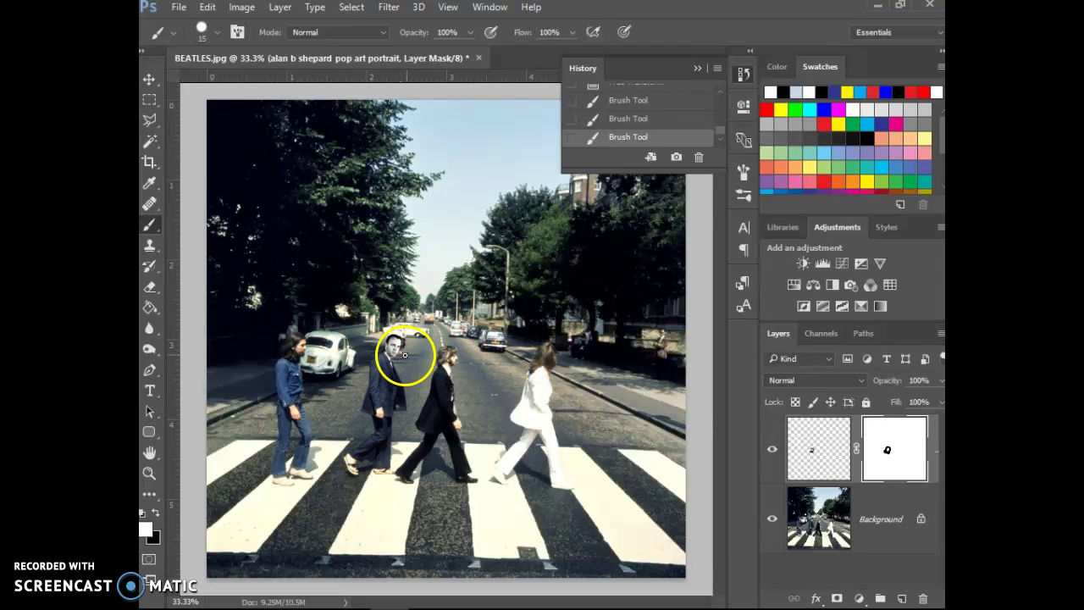
{"action": "left_click", "coordinate": [862, 506]}
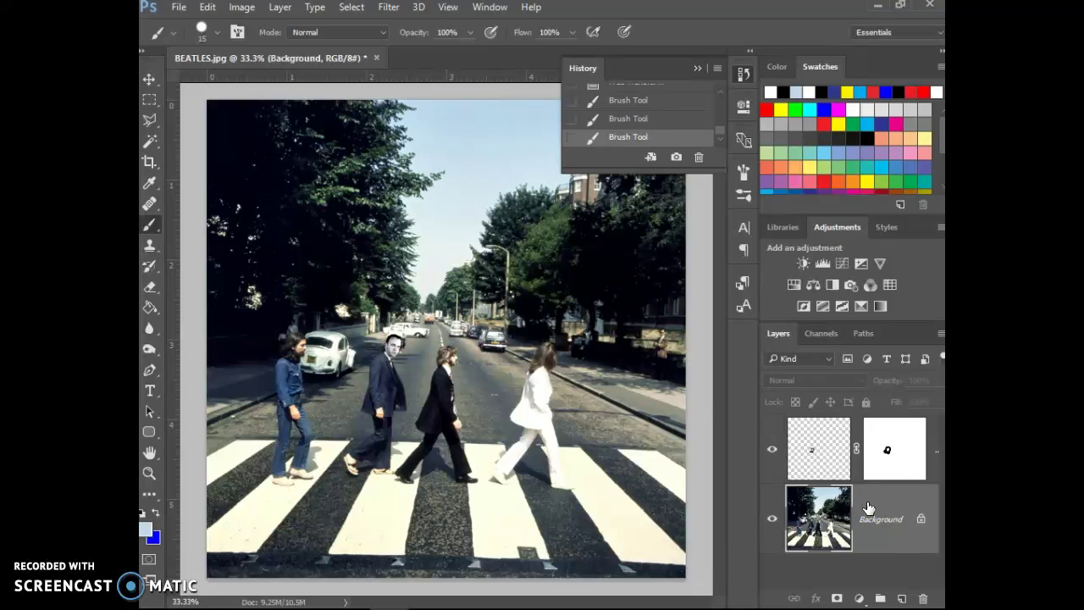
{"action": "key", "text": "ctrl+j"}
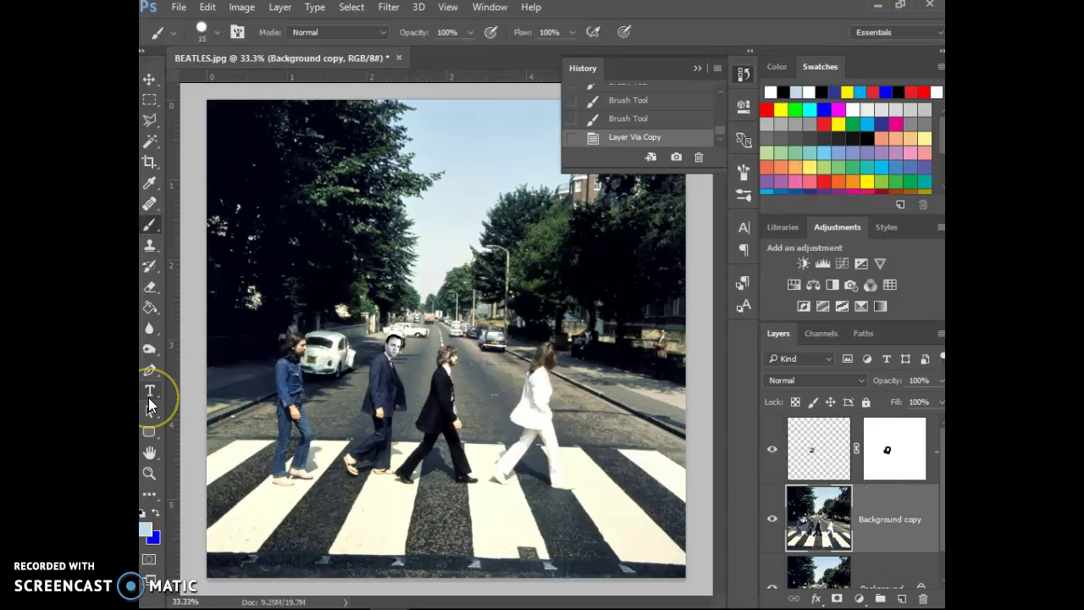
Step: Clone Stamp nearby road texture on the Background copy over the walker's original face and hair protruding in front of the portrait head
{"action": "key", "text": "ctrl+plus"}
{"action": "key", "text": "ctrl+plus"}
{"action": "key", "text": "ctrl+plus"}
{"action": "key", "text": "ctrl+plus"}
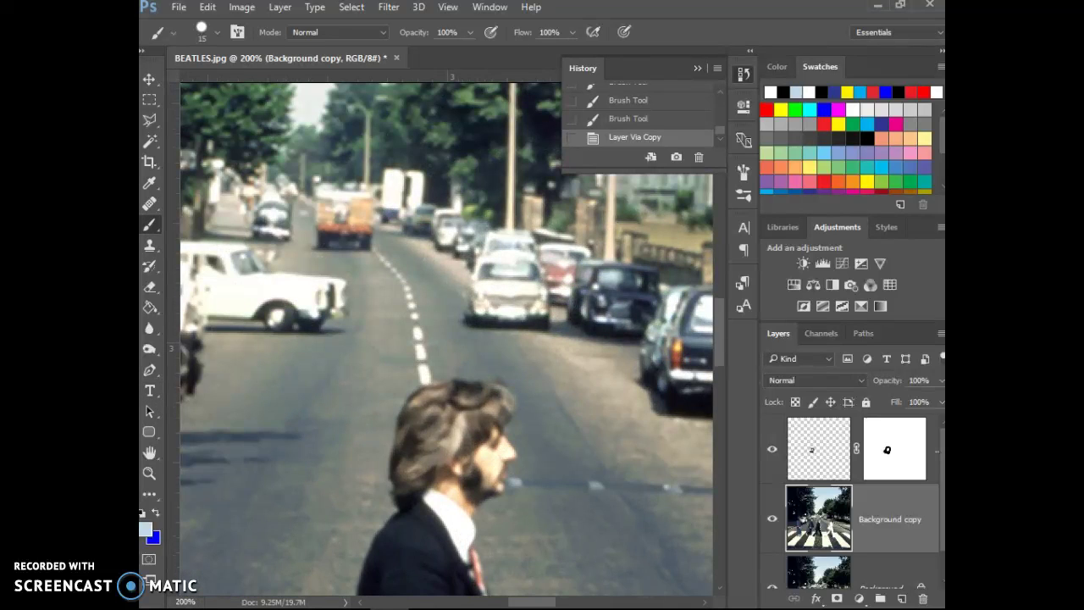
{"action": "left_click_drag", "start_coordinate": [516, 603], "coordinate": [486, 605]}
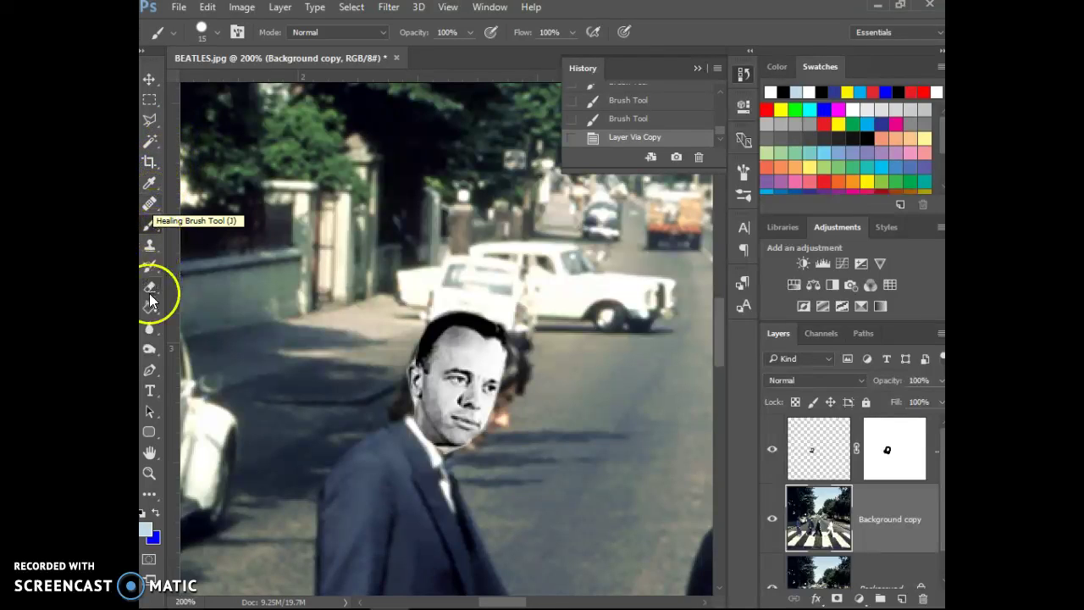
{"action": "left_click", "coordinate": [149, 246]}
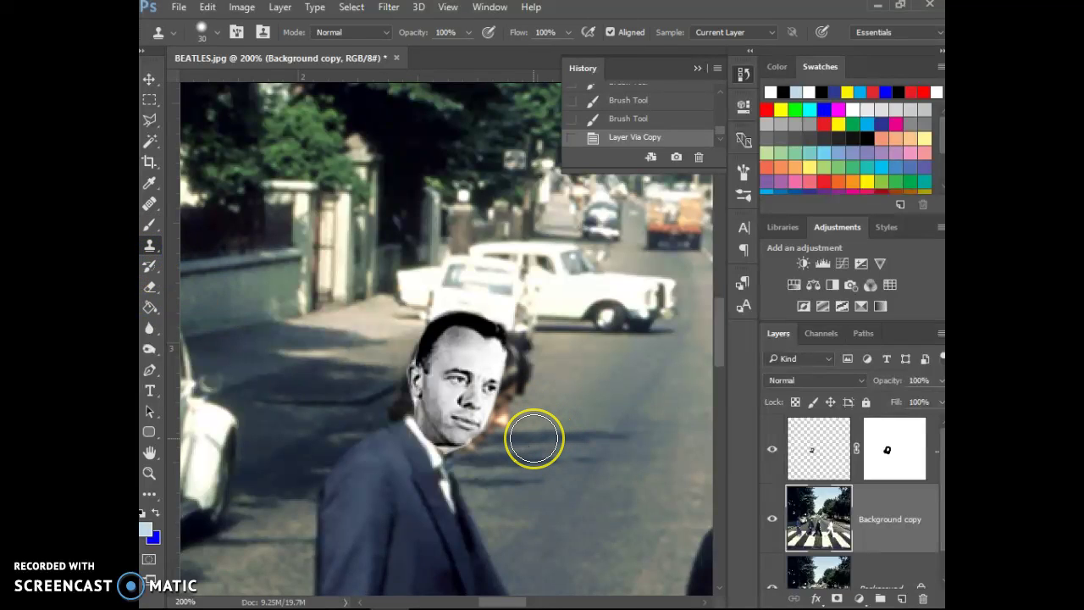
{"action": "left_click", "coordinate": [489, 439]}
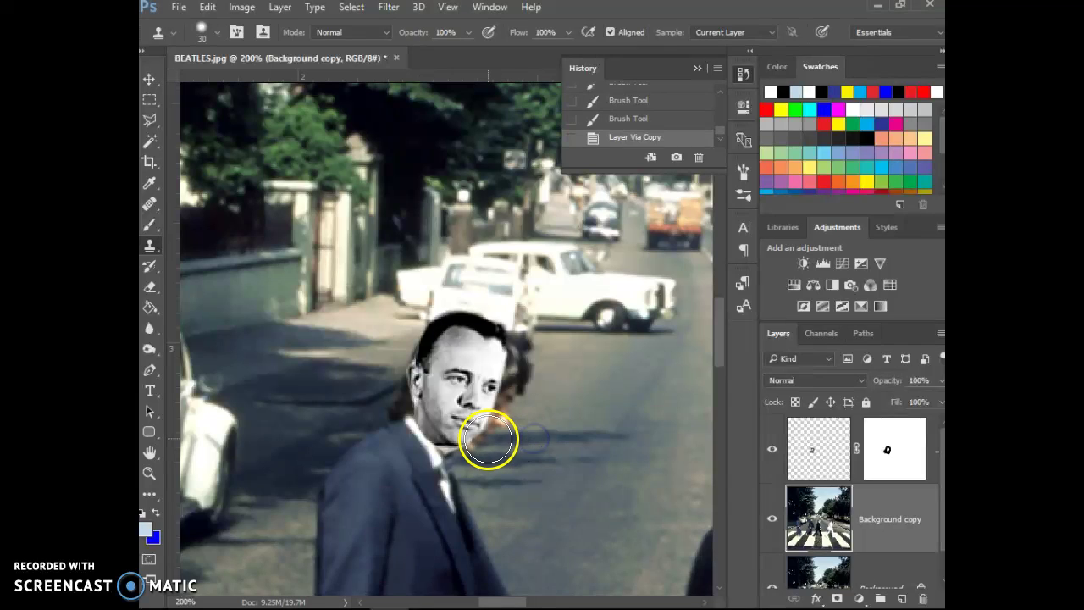
{"action": "left_click", "coordinate": [525, 249]}
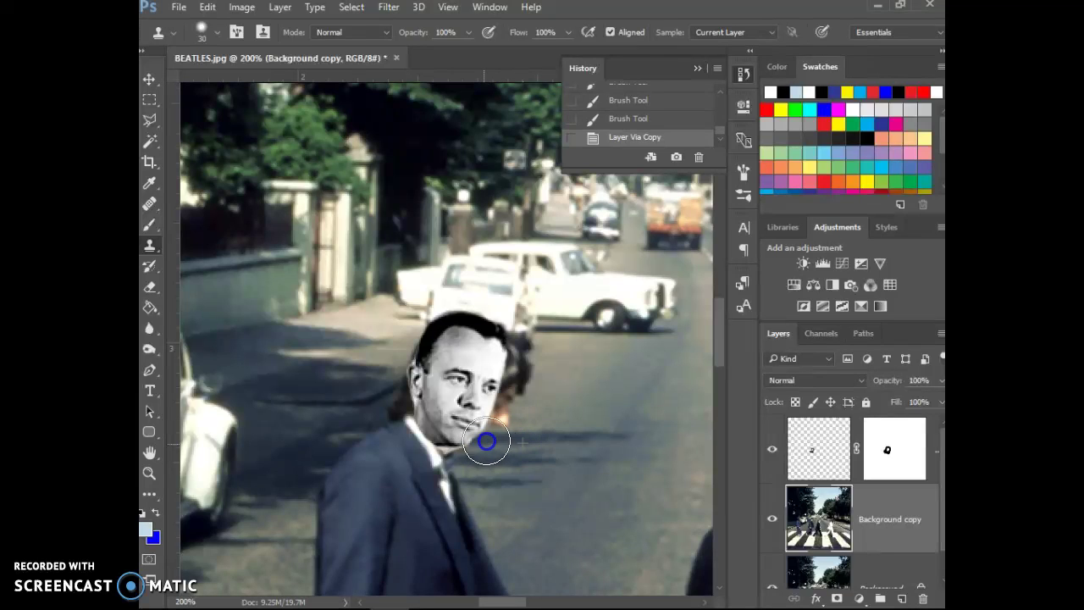
{"action": "left_click_drag", "start_coordinate": [501, 419], "coordinate": [516, 390]}
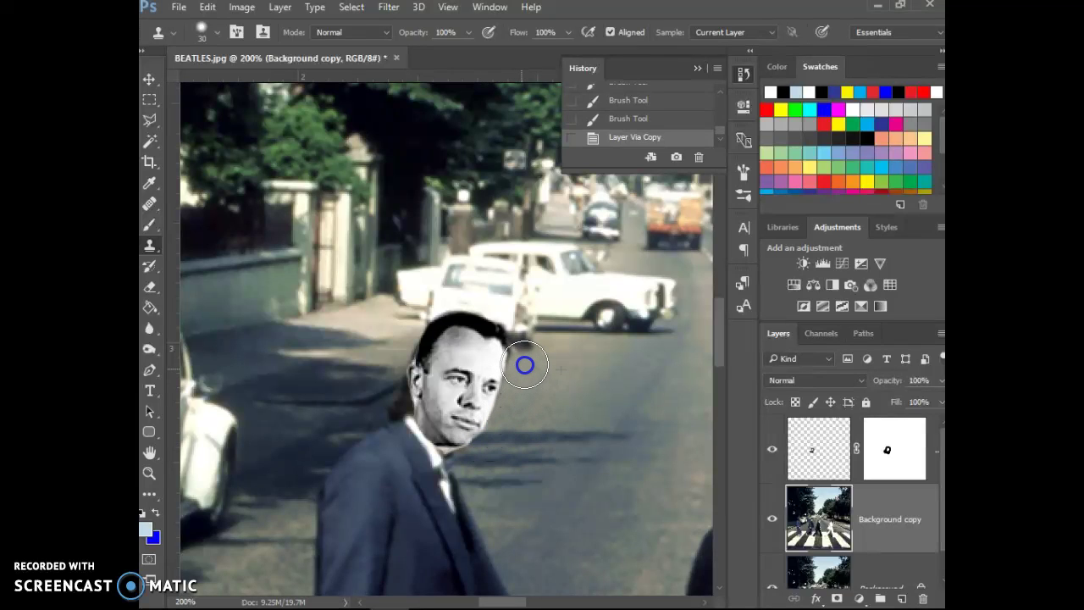
{"action": "mouse_move", "coordinate": [559, 441]}
{"action": "left_mouse_down"}
{"action": "mouse_move", "coordinate": [531, 463]}
{"action": "mouse_move", "coordinate": [533, 512]}
{"action": "mouse_move", "coordinate": [482, 512]}
{"action": "left_mouse_up"}
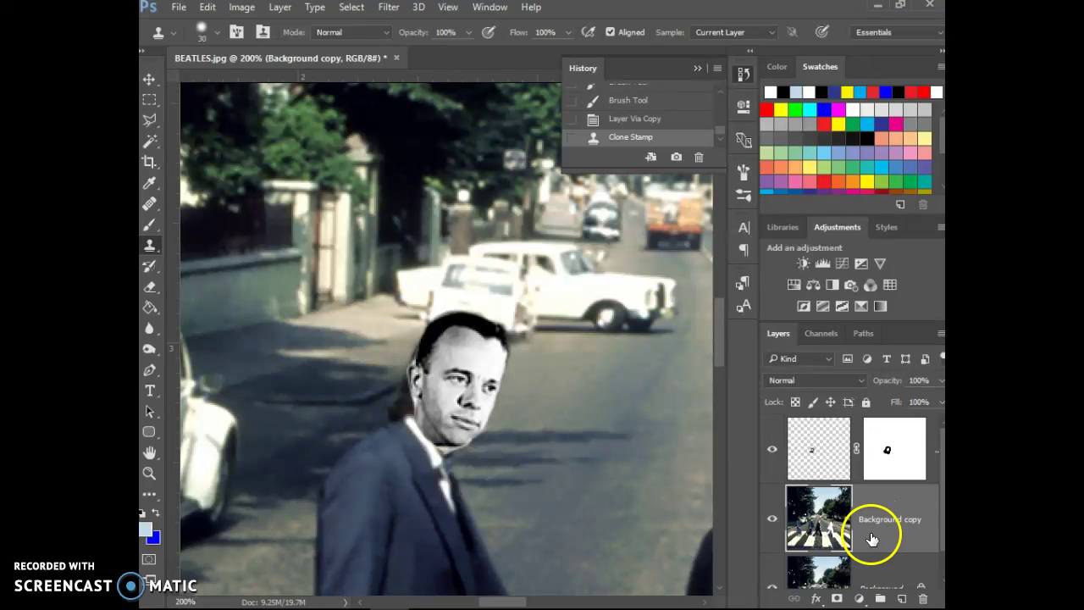
Step: Hide and reshow the Background copy layer to compare the cloned retouching with the original photo
{"action": "scroll", "coordinate": [850, 551], "scroll_direction": "down", "scroll_amount": 1}
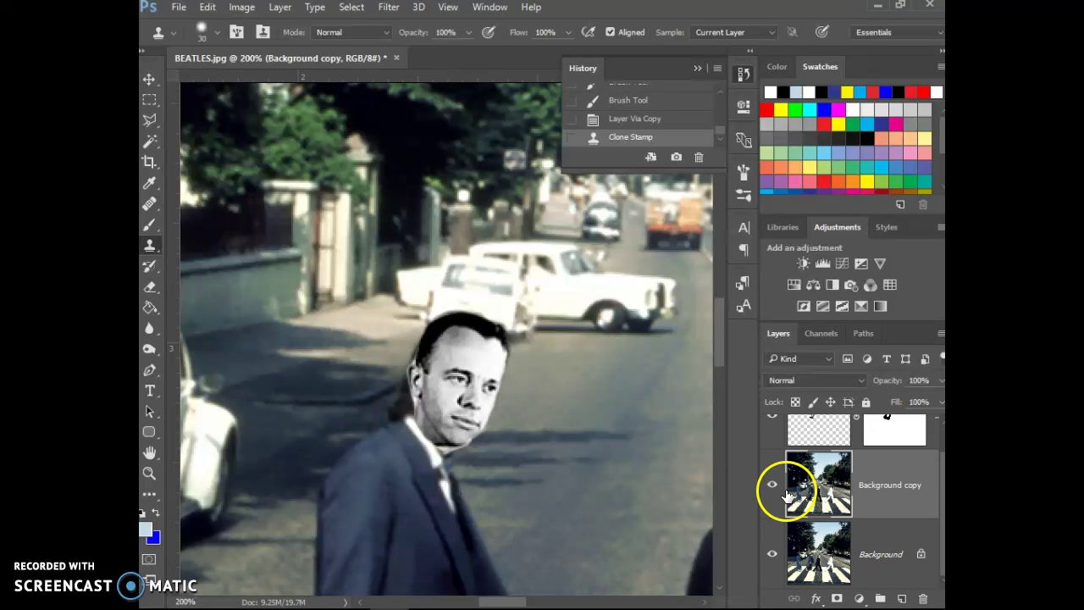
{"action": "left_click", "coordinate": [772, 486]}
{"action": "left_click", "coordinate": [771, 486]}
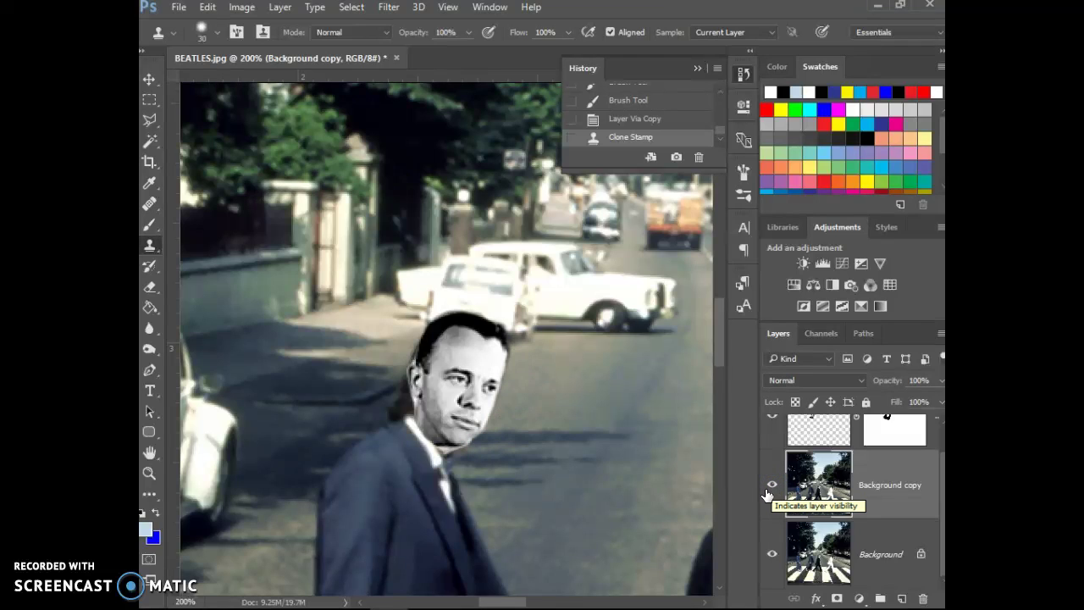
{"action": "left_click", "coordinate": [786, 497]}
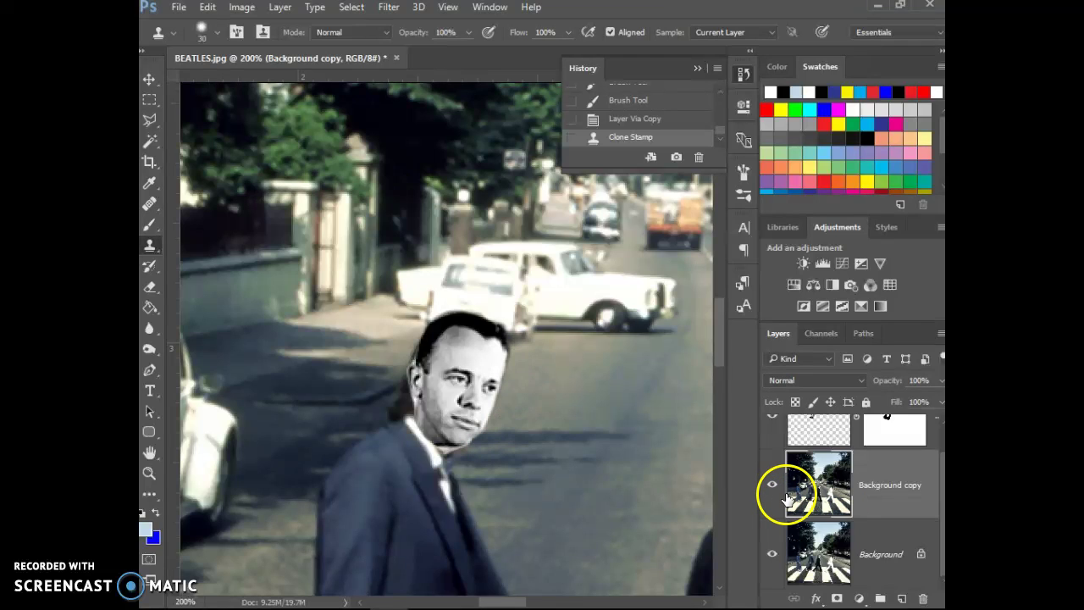